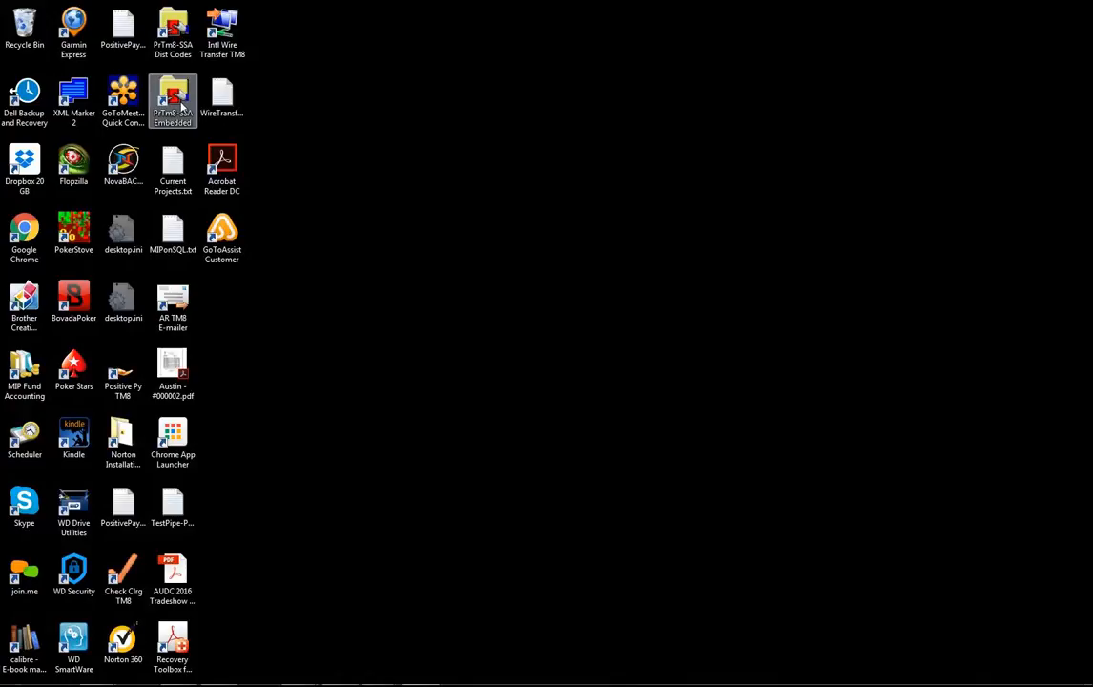
# - Launch Payroll Teammate for the Social Service Agency from the PrTm8-SSA Embedded shortcut
pyautogui.doubleClick(169, 103)
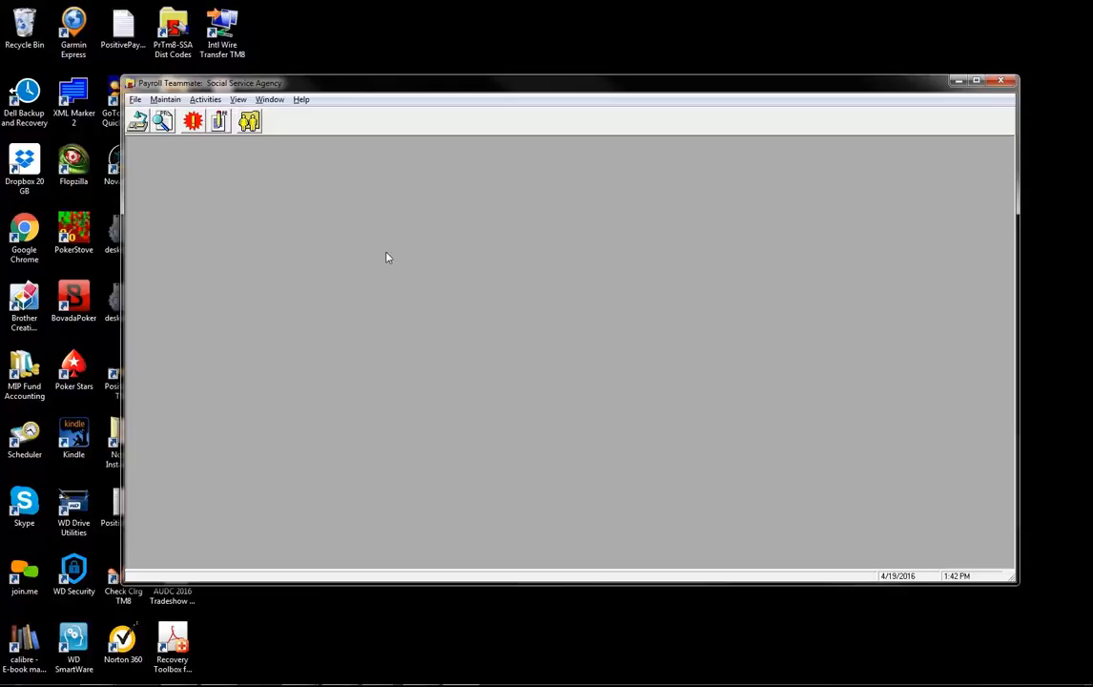
pyautogui.click(139, 122)
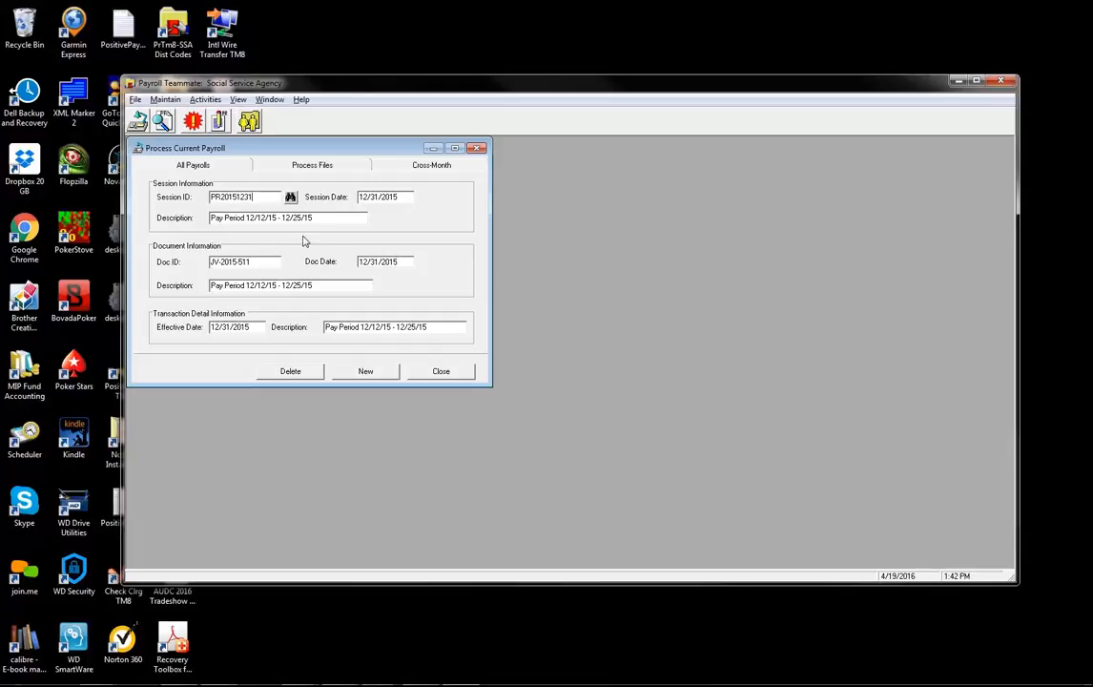
pyautogui.click(413, 172)
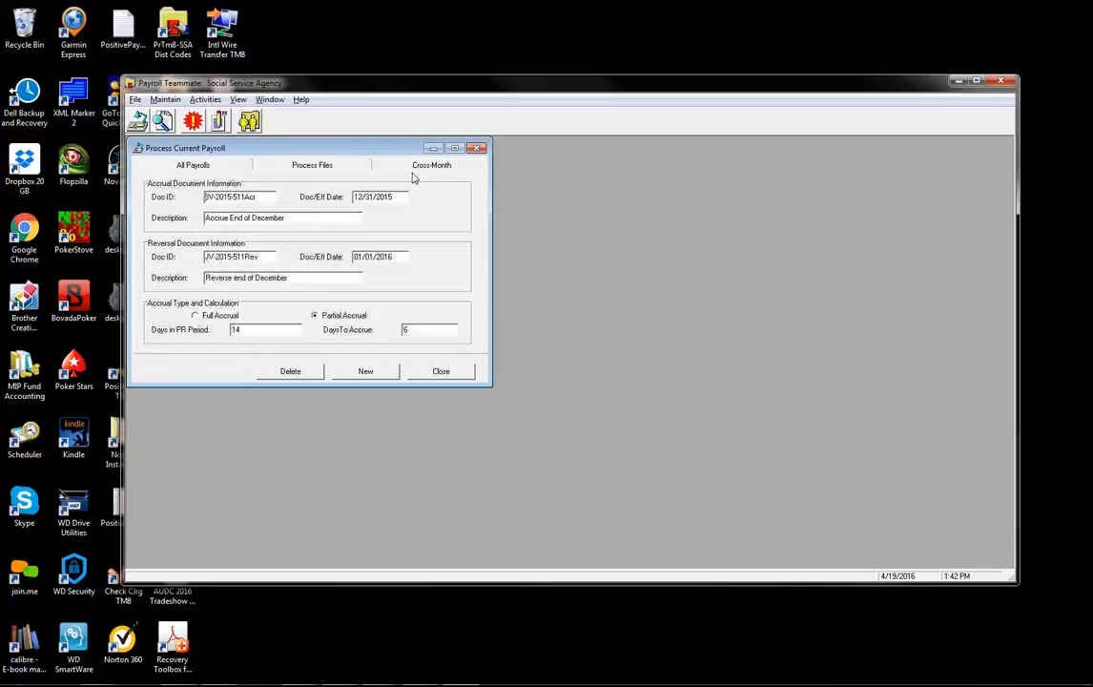
pyautogui.doubleClick(408, 329)
pyautogui.click(237, 169)
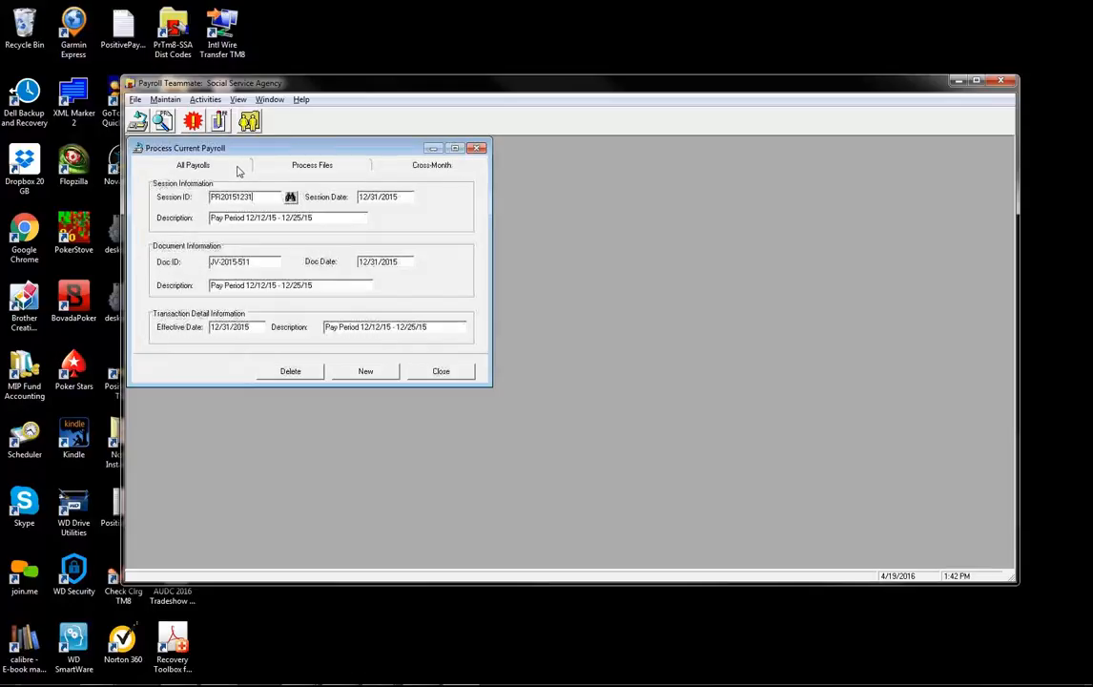
pyautogui.moveTo(302, 218); pyautogui.dragTo(288, 219)
pyautogui.click(326, 217)
# - Close the Process Current Payroll window and open the Activities menu
pyautogui.click(441, 371)
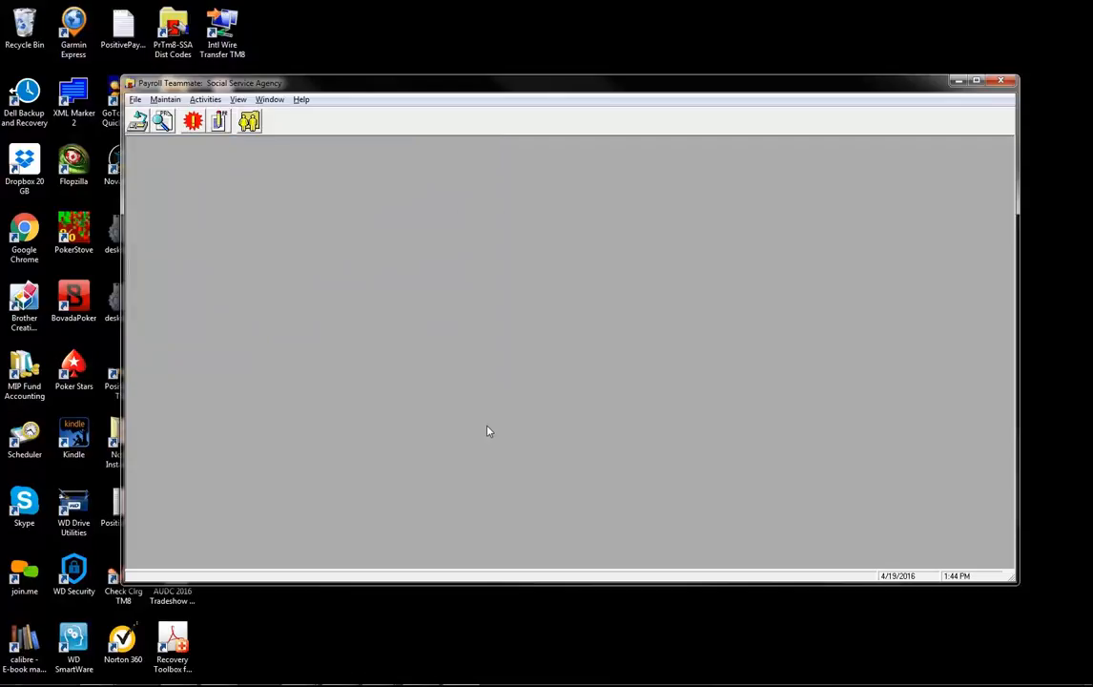
pyautogui.click(218, 102)
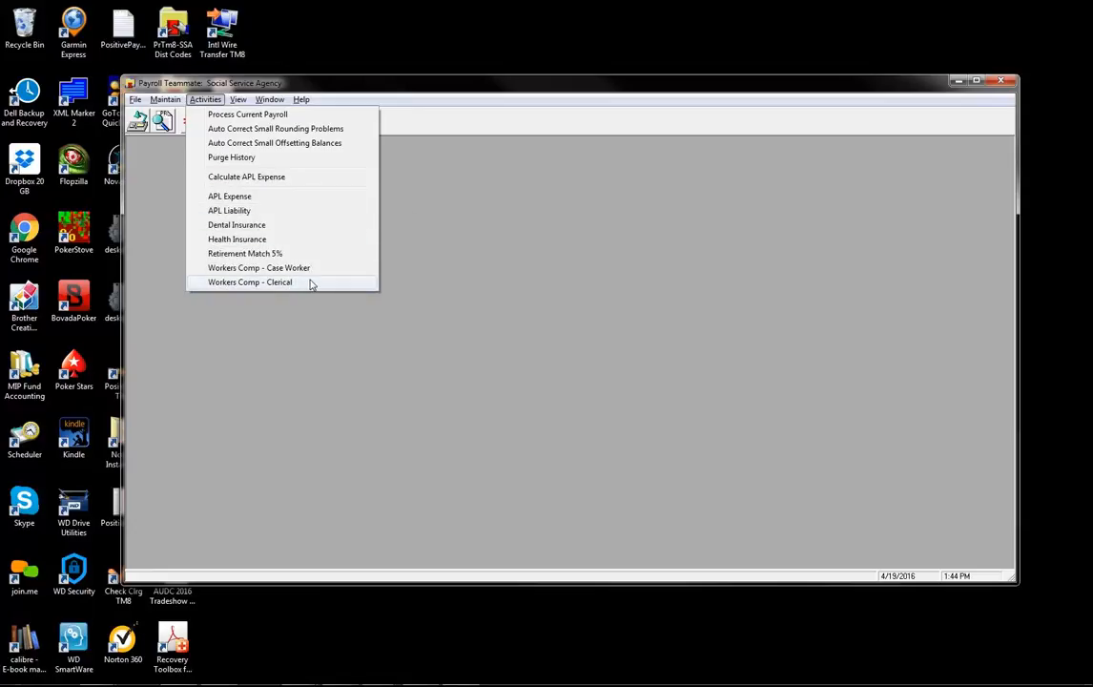
# - Open the Dental Insurance allocation and review its 55.75 fixed amount and per-employee amounts
pyautogui.click(268, 225)
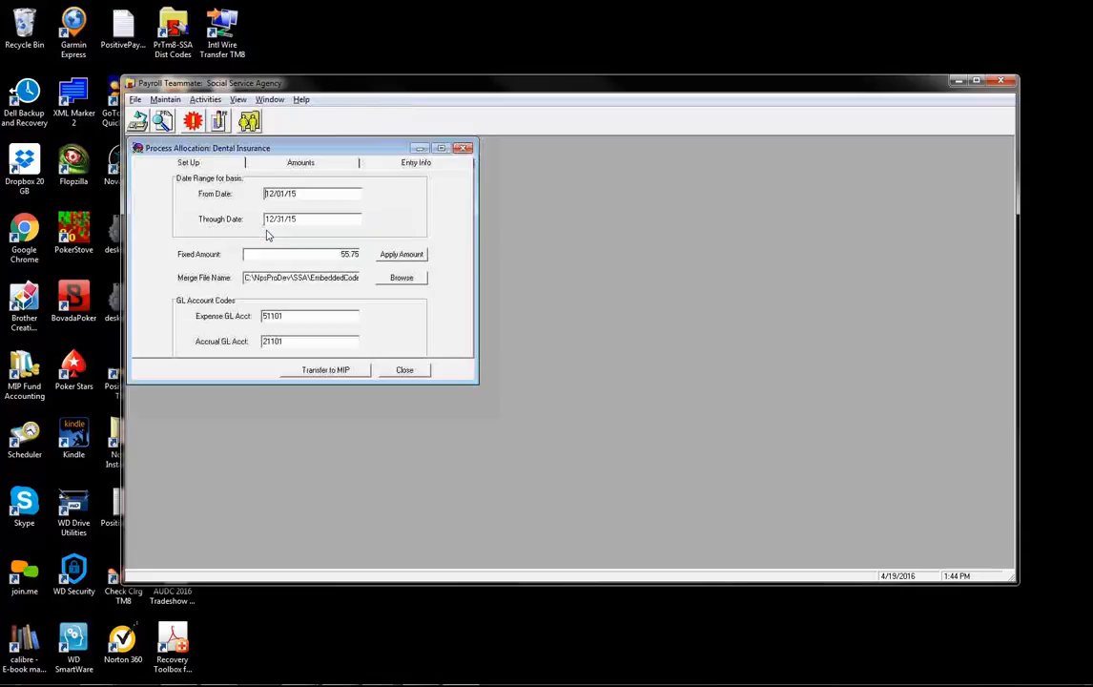
pyautogui.moveTo(253, 254); pyautogui.dragTo(363, 265)
pyautogui.click(334, 255)
pyautogui.click(279, 162)
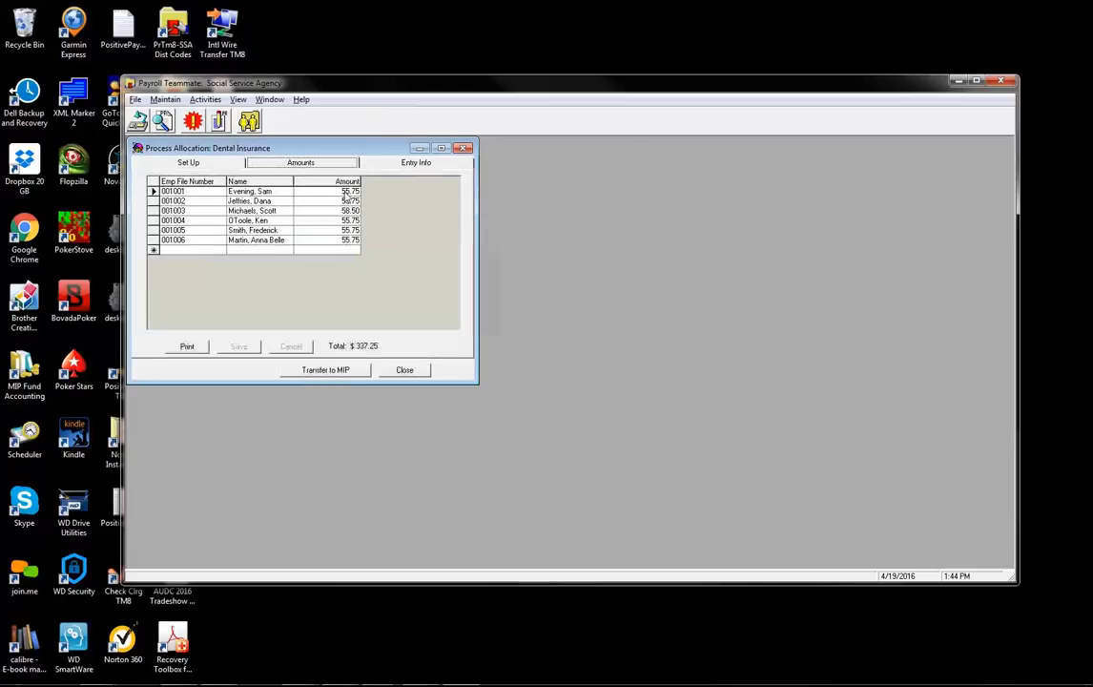
pyautogui.click(329, 209)
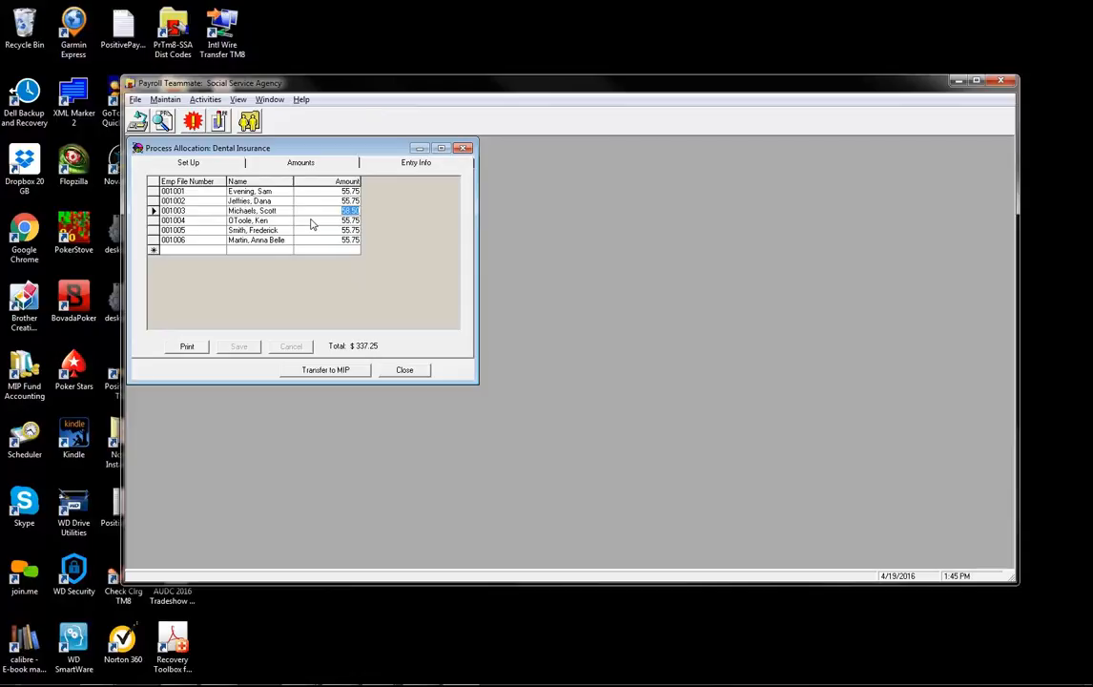
pyautogui.click(201, 211)
# - Set the fixed amount to 57, change the third employee to 58.75, and save
pyautogui.click(203, 160)
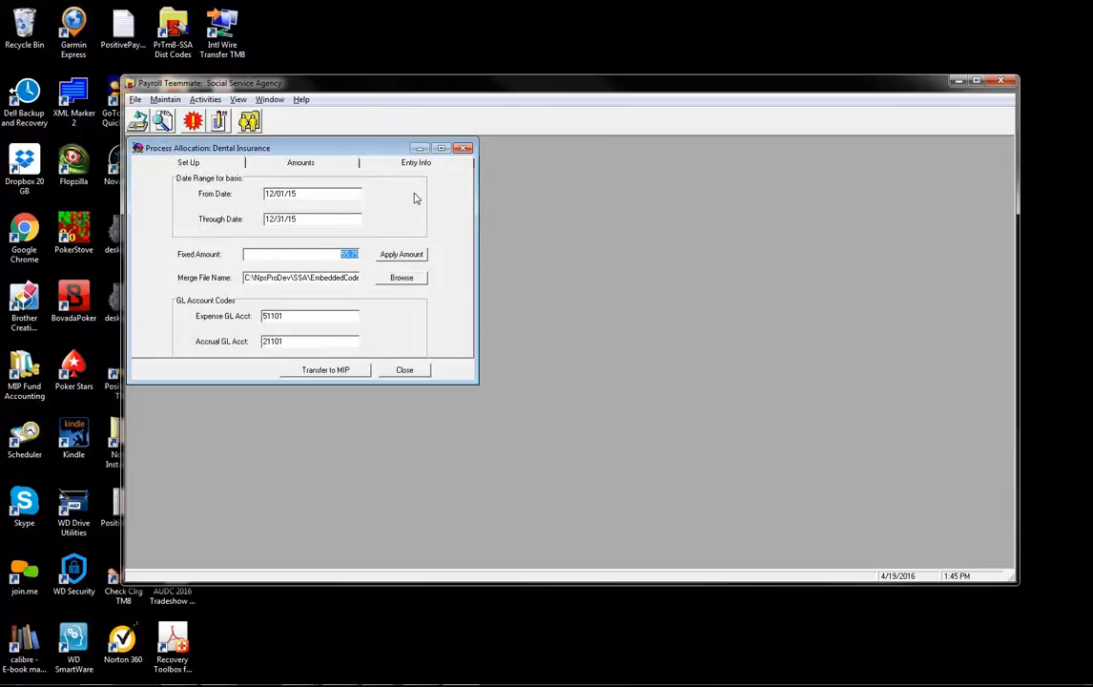
pyautogui.write('57')
pyautogui.press('Tab')
pyautogui.click(333, 164)
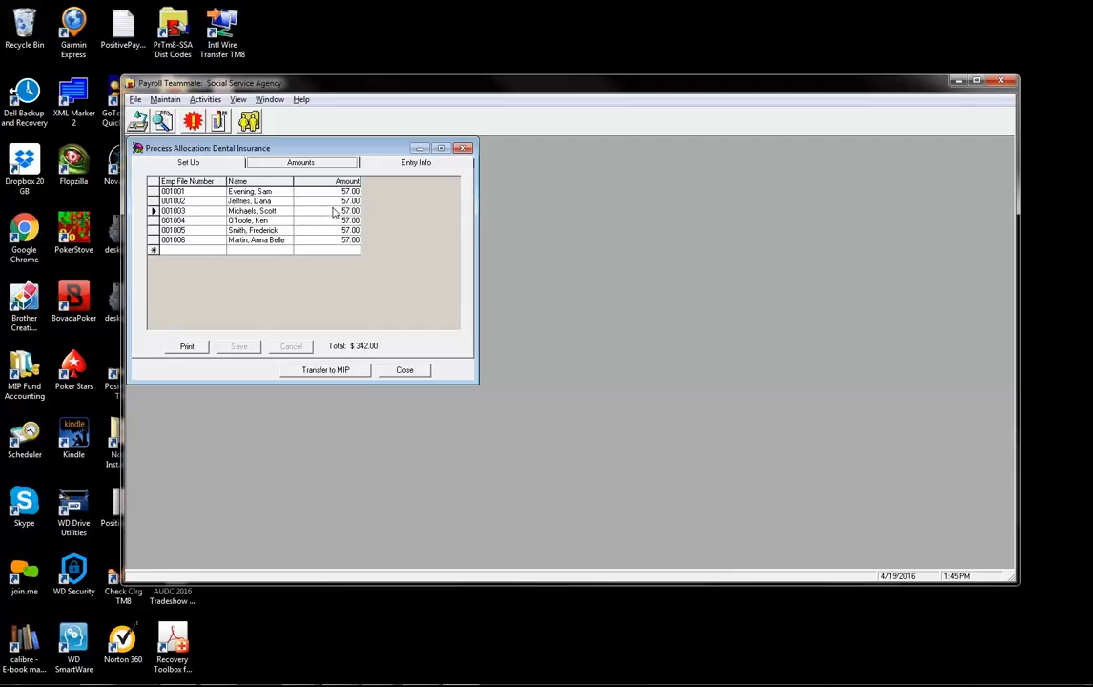
pyautogui.click(336, 210)
pyautogui.write('5')
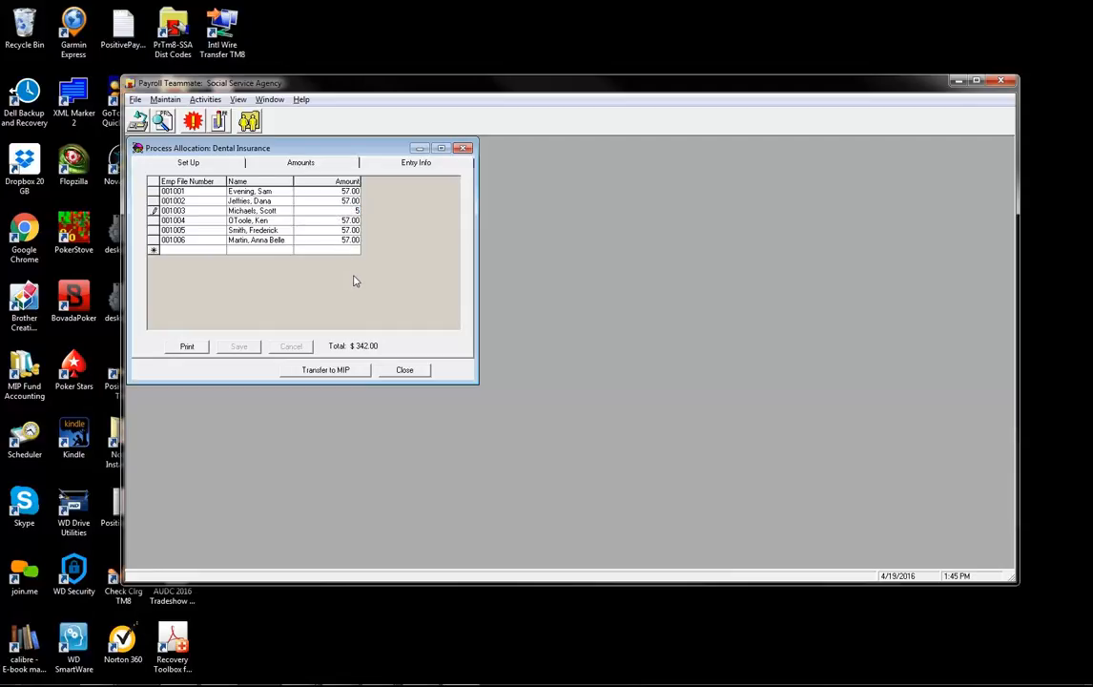
pyautogui.write('8.75')
pyautogui.click(315, 220)
pyautogui.click(239, 347)
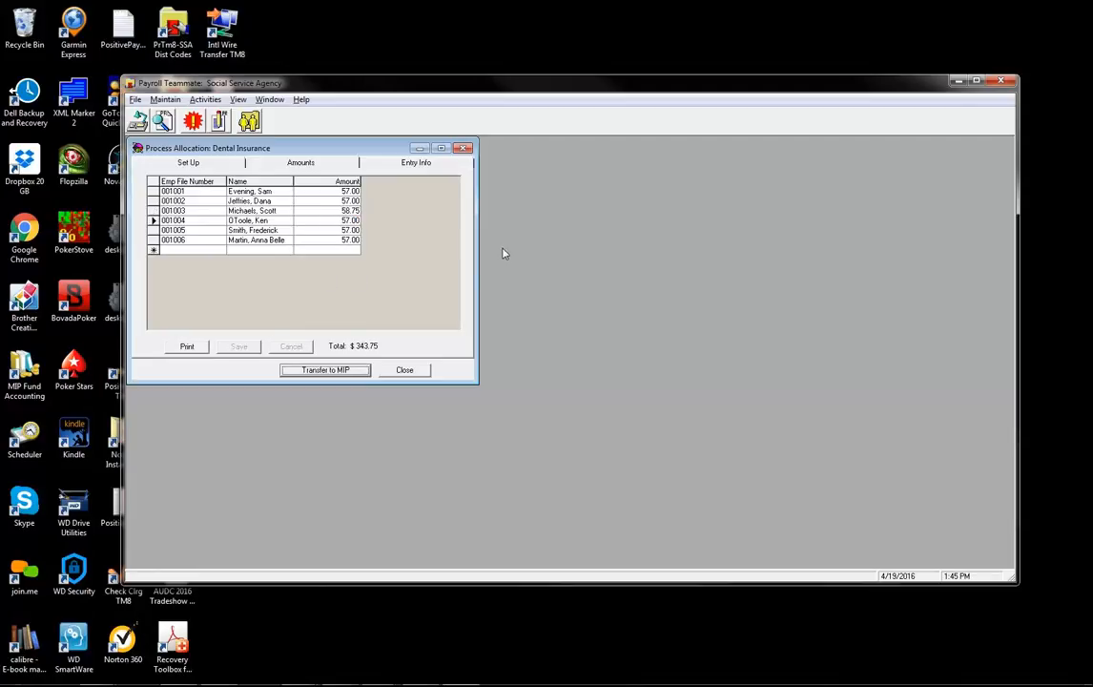
pyautogui.click(214, 167)
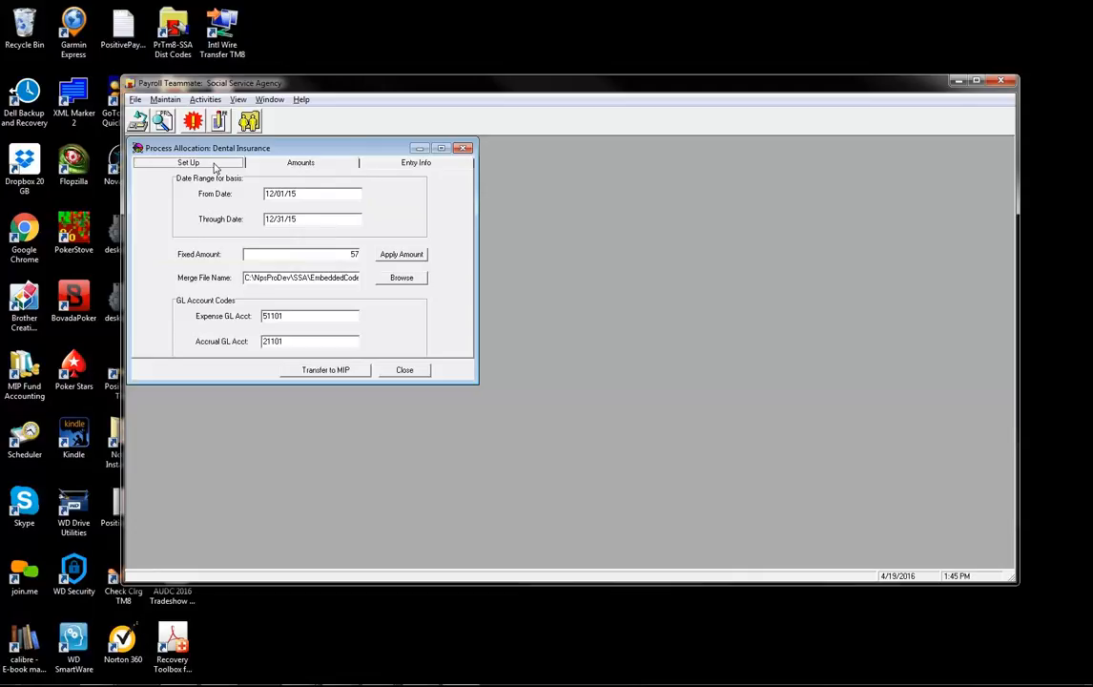
# - Review the Entry Info session ID JV-Dental-Dec2015 and document ID JV-2015-522
pyautogui.click(412, 164)
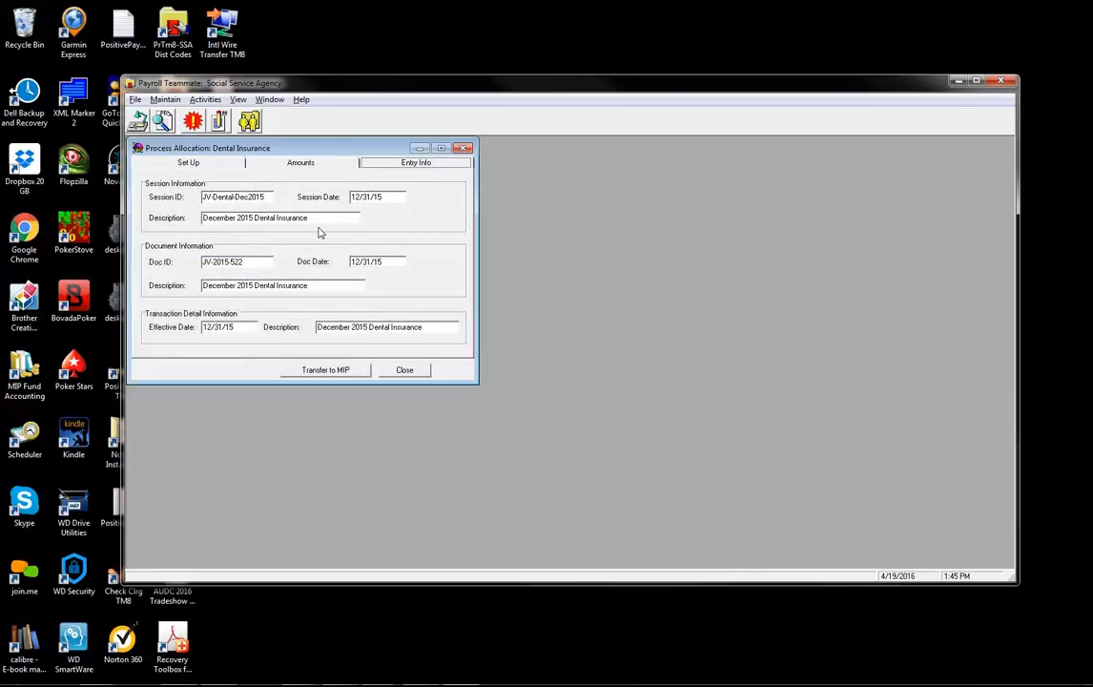
pyautogui.click(236, 197)
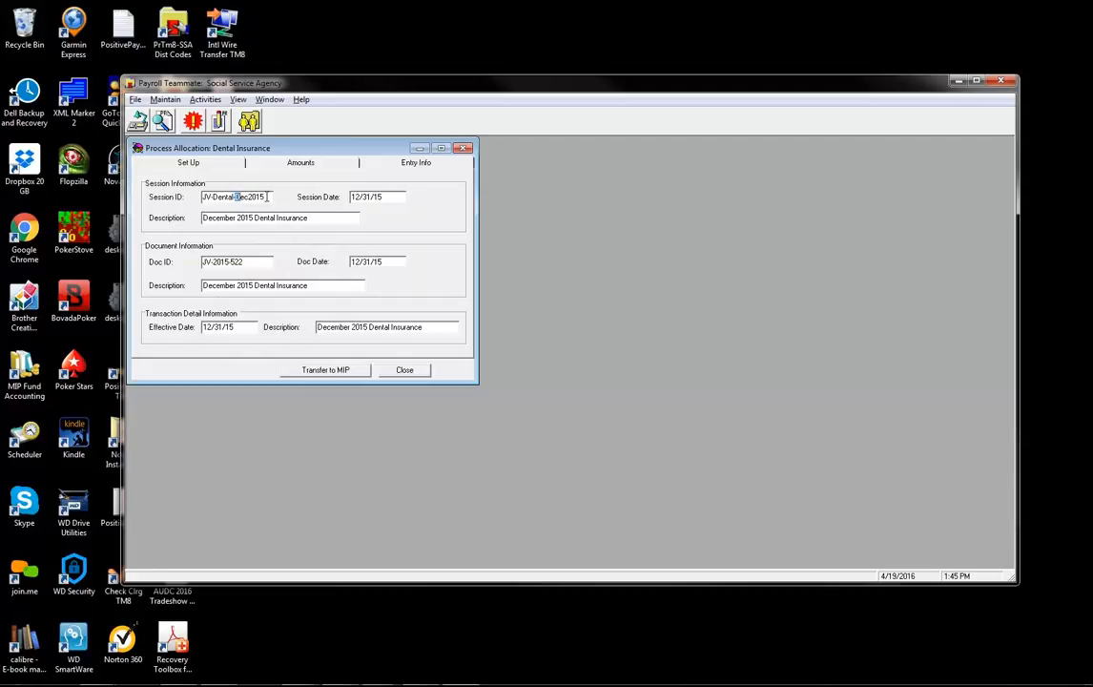
pyautogui.doubleClick(266, 197)
pyautogui.click(271, 197)
pyautogui.moveTo(248, 261); pyautogui.dragTo(188, 262)
# - Transfer the Dental allocation to MIP, logging in with the MIP password
pyautogui.click(349, 371)
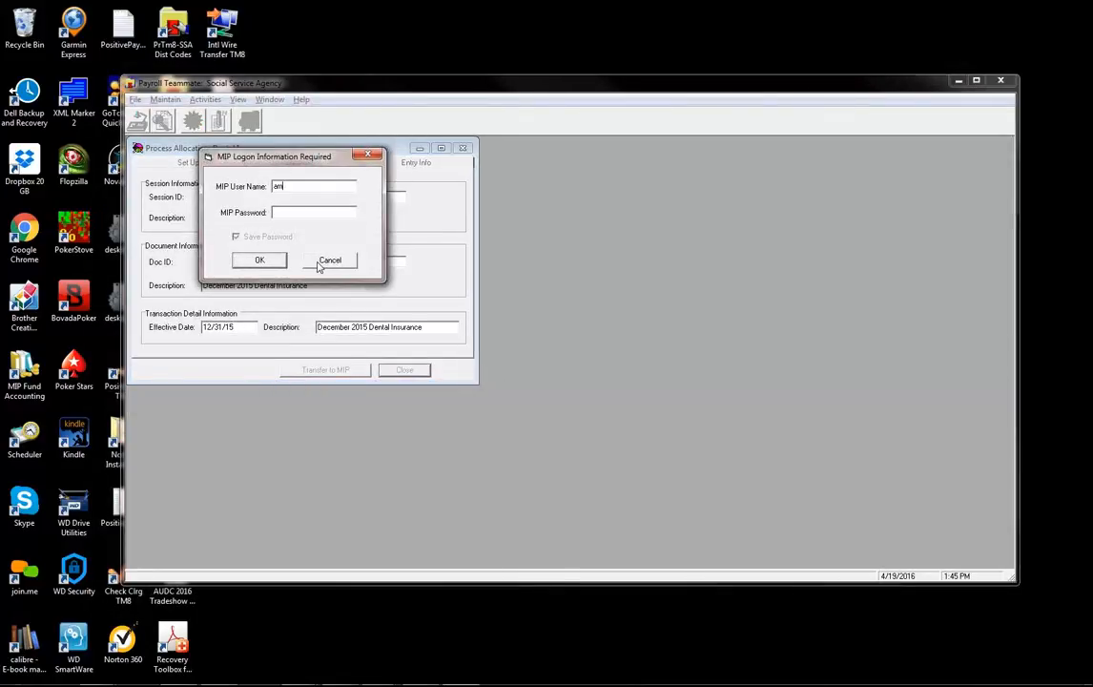
pyautogui.write('******')
pyautogui.press('Tab')
pyautogui.press('Tab')
pyautogui.press('Return')
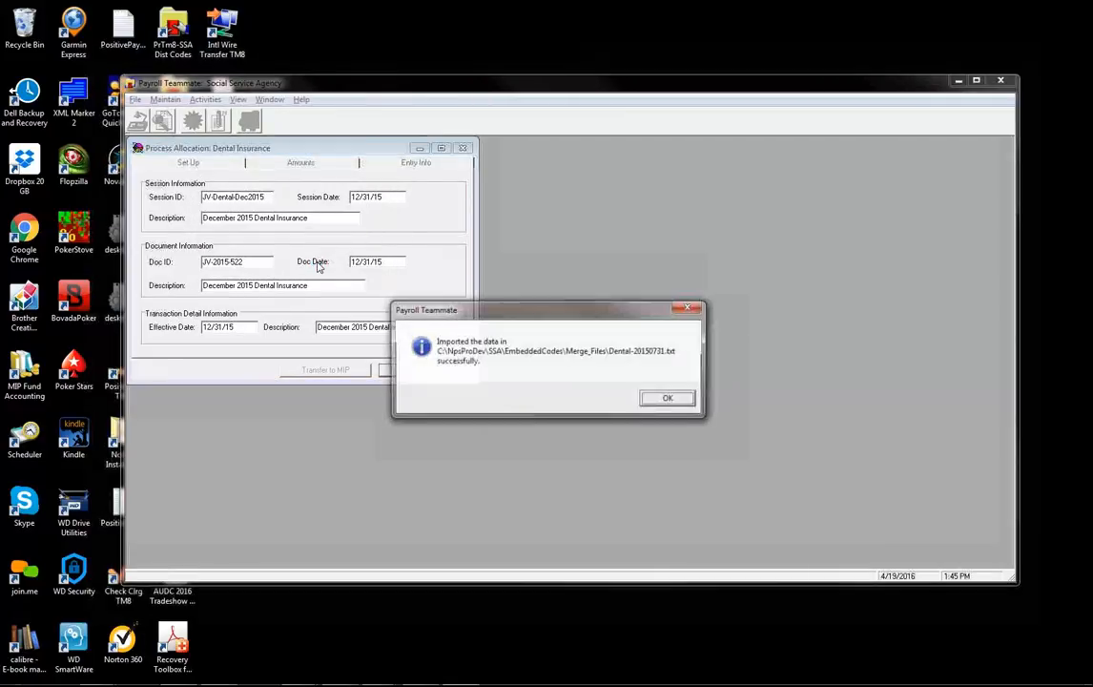
pyautogui.click(685, 400)
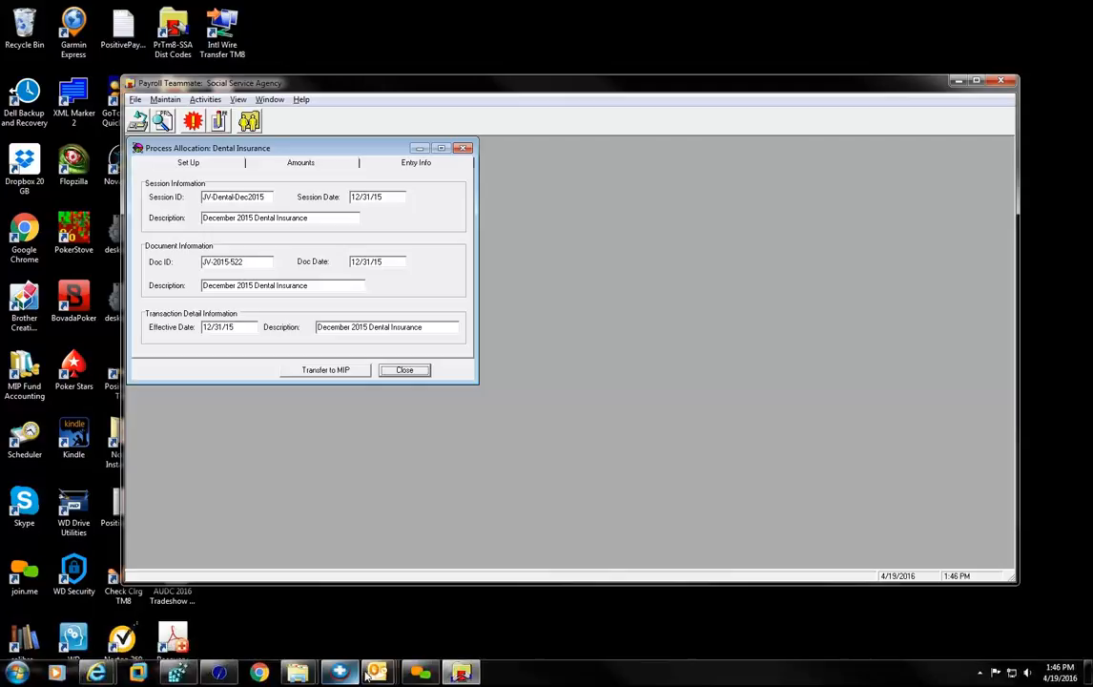
# - Launch Abila MIP and log in as admin to the SSA organization
pyautogui.moveTo(373, 674)
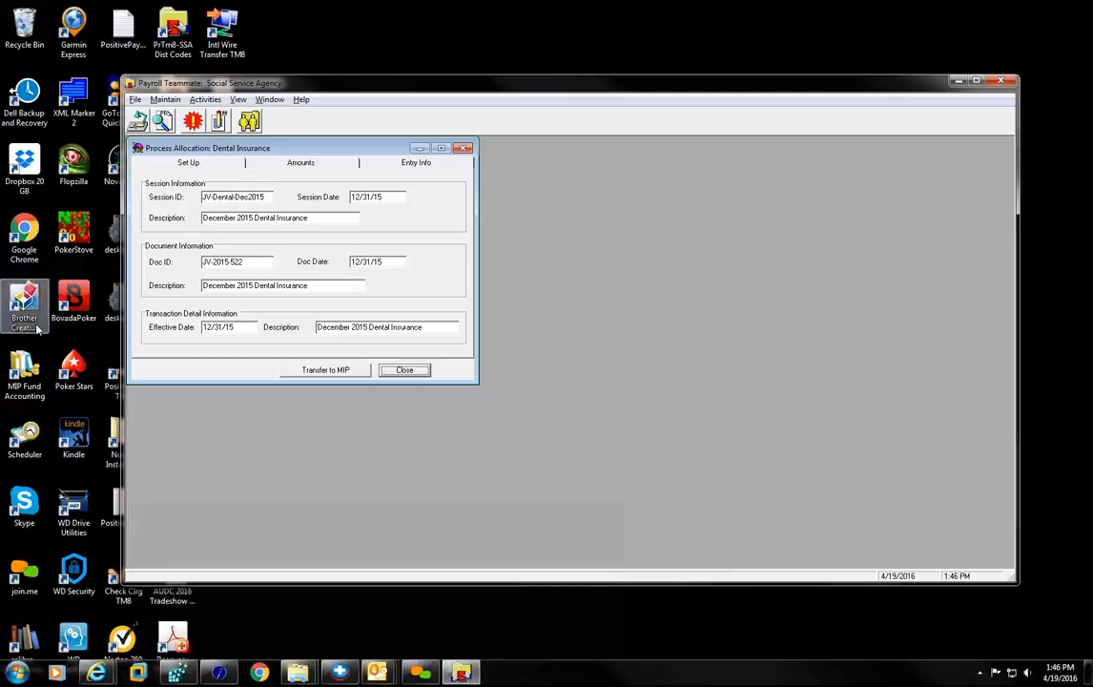
pyautogui.doubleClick(24, 374)
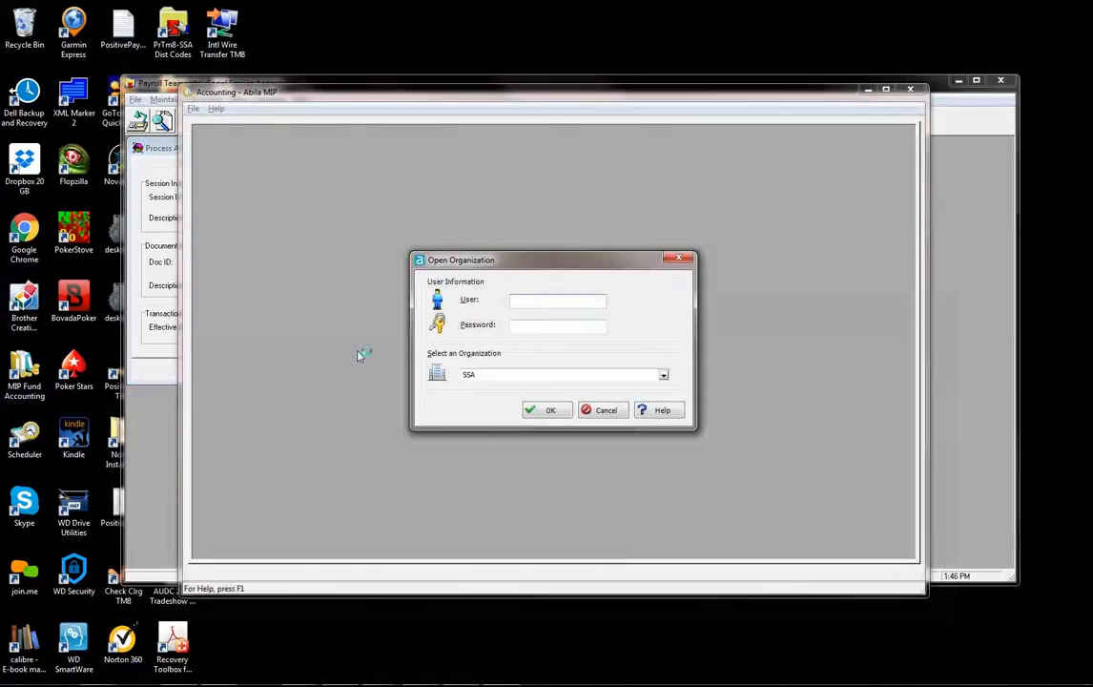
pyautogui.write('admin')
pyautogui.press('Tab')
pyautogui.write('***')
pyautogui.press('Tab')
pyautogui.press('Tab')
pyautogui.press('Return')
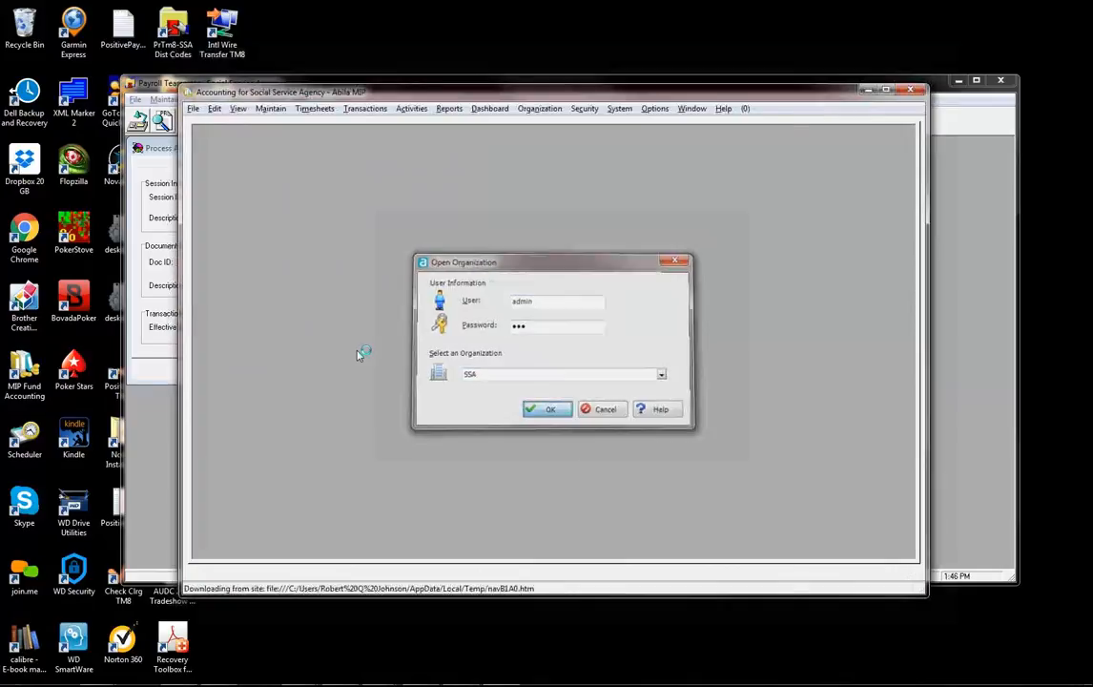
# - Open the JV-Dental-Dec2015 journal voucher session under Accounting basic transactions
pyautogui.click(256, 167)
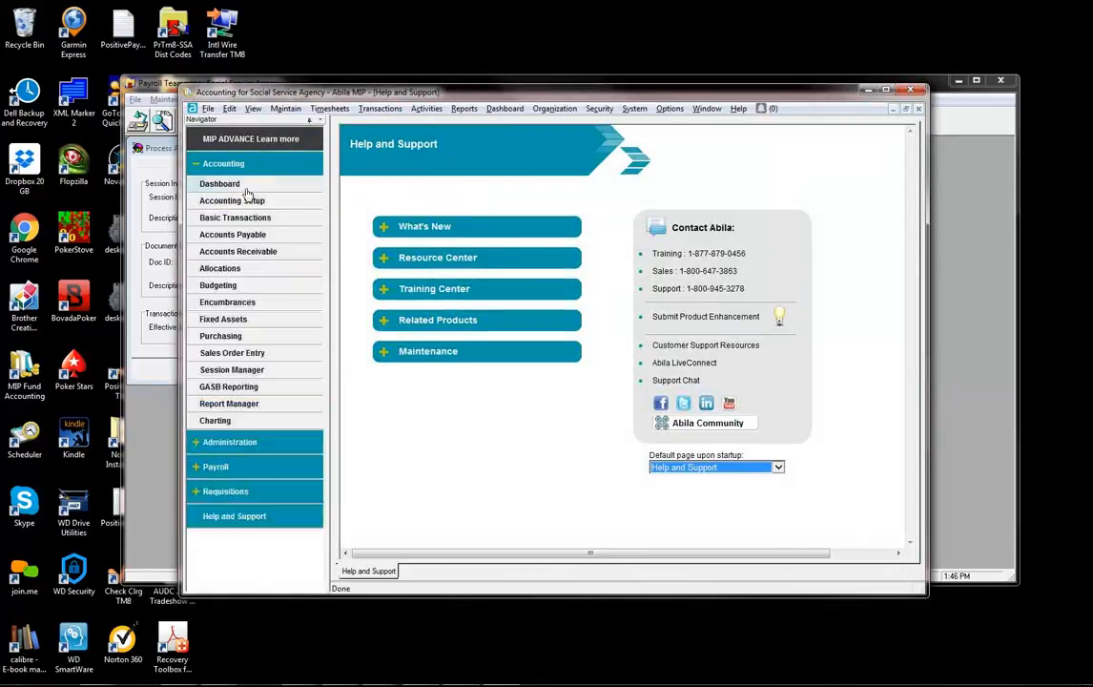
pyautogui.click(253, 217)
pyautogui.click(379, 222)
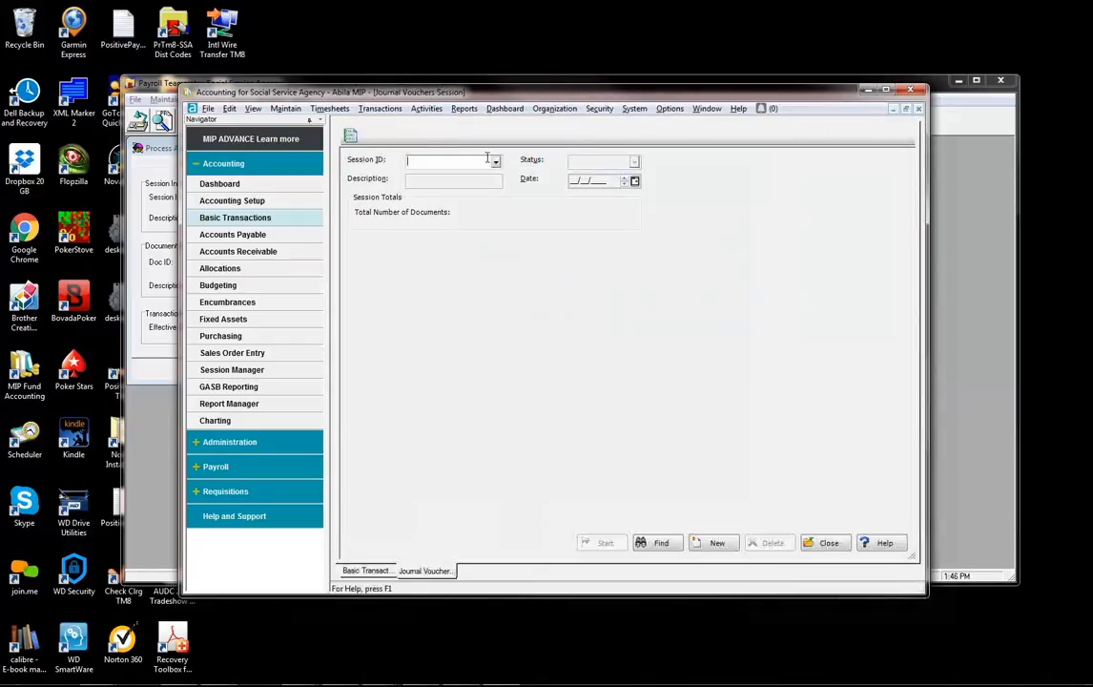
pyautogui.click(496, 165)
pyautogui.click(424, 185)
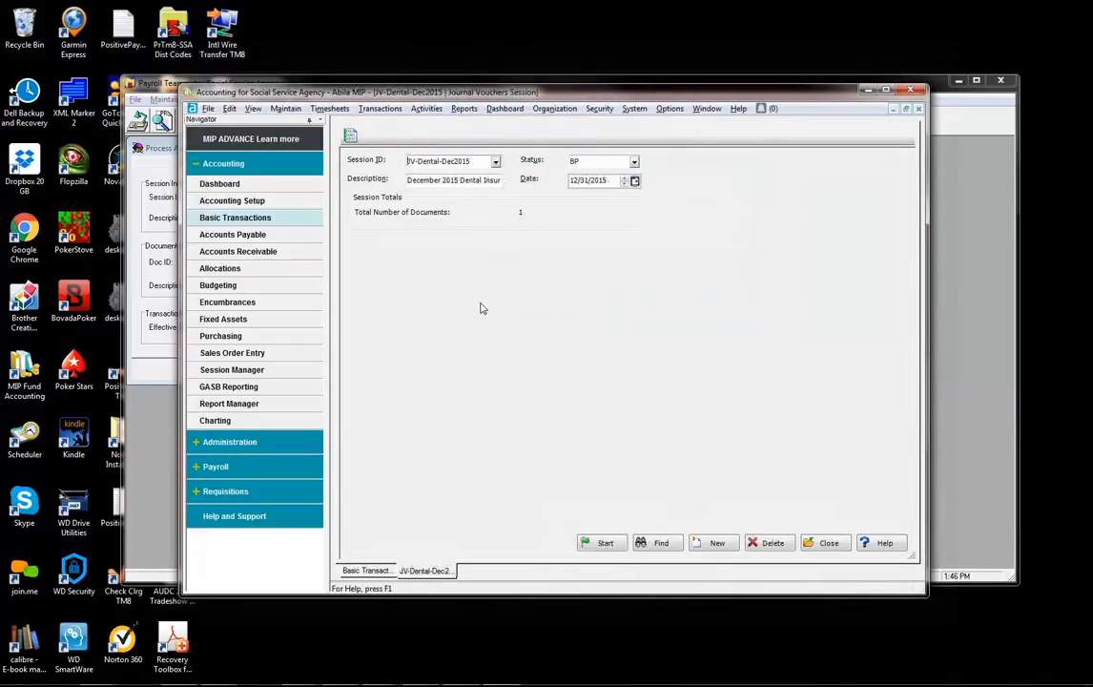
pyautogui.click(603, 543)
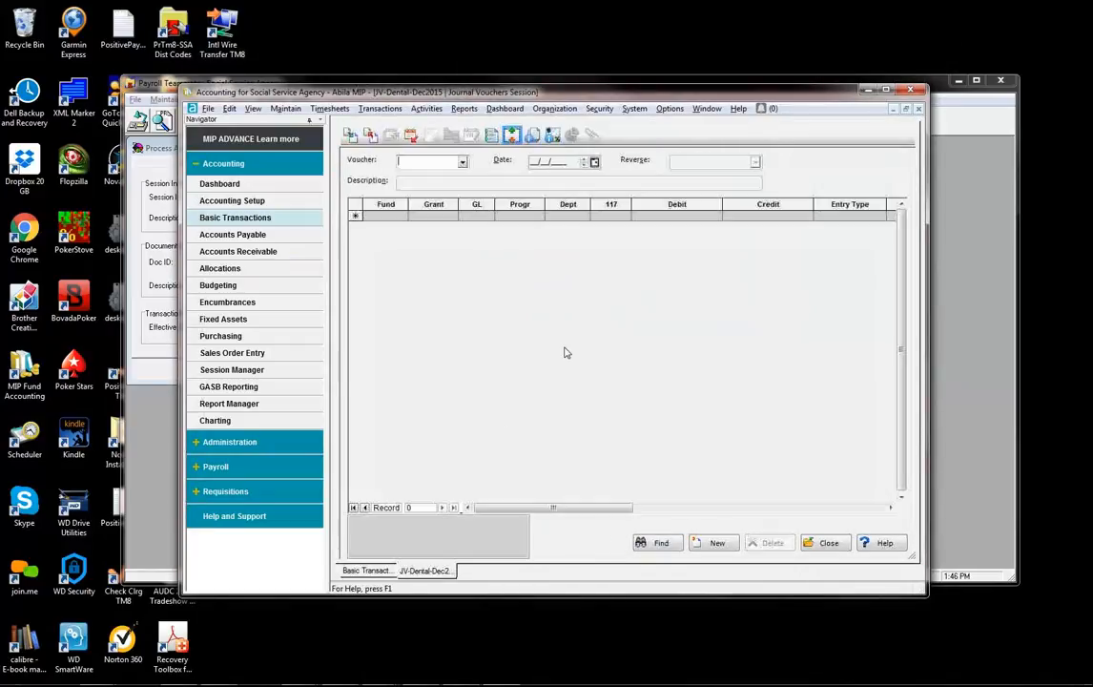
# - Load voucher JV-2015-522, check its GL lines, close it and minimize MIP
pyautogui.click(461, 164)
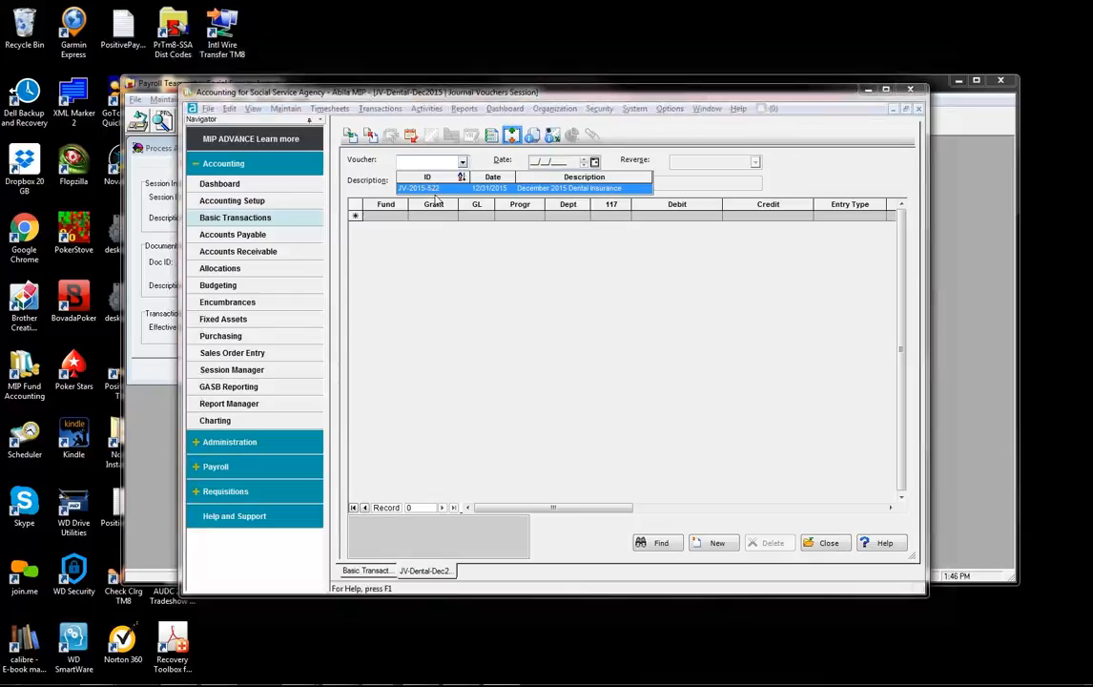
pyautogui.click(429, 186)
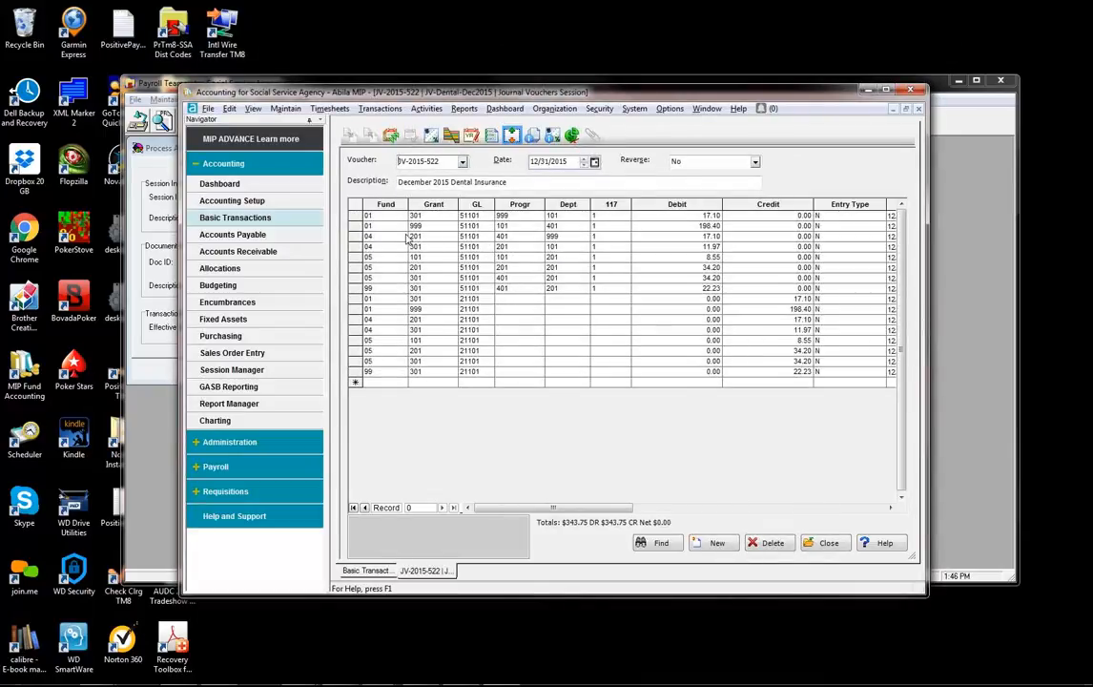
pyautogui.click(485, 226)
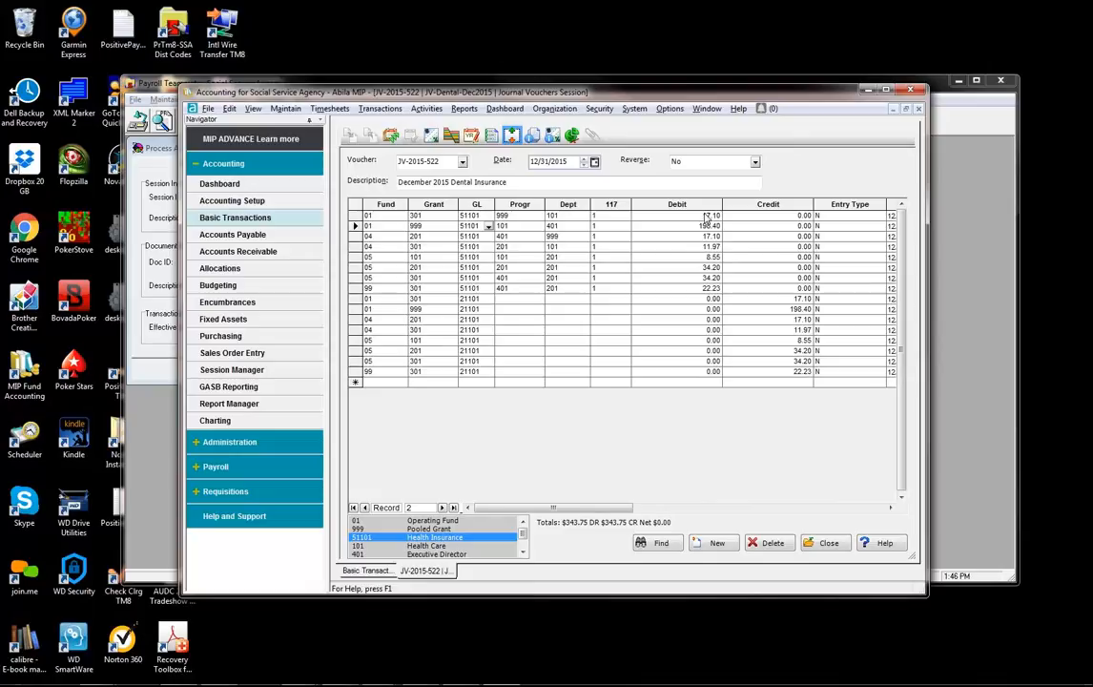
pyautogui.click(823, 541)
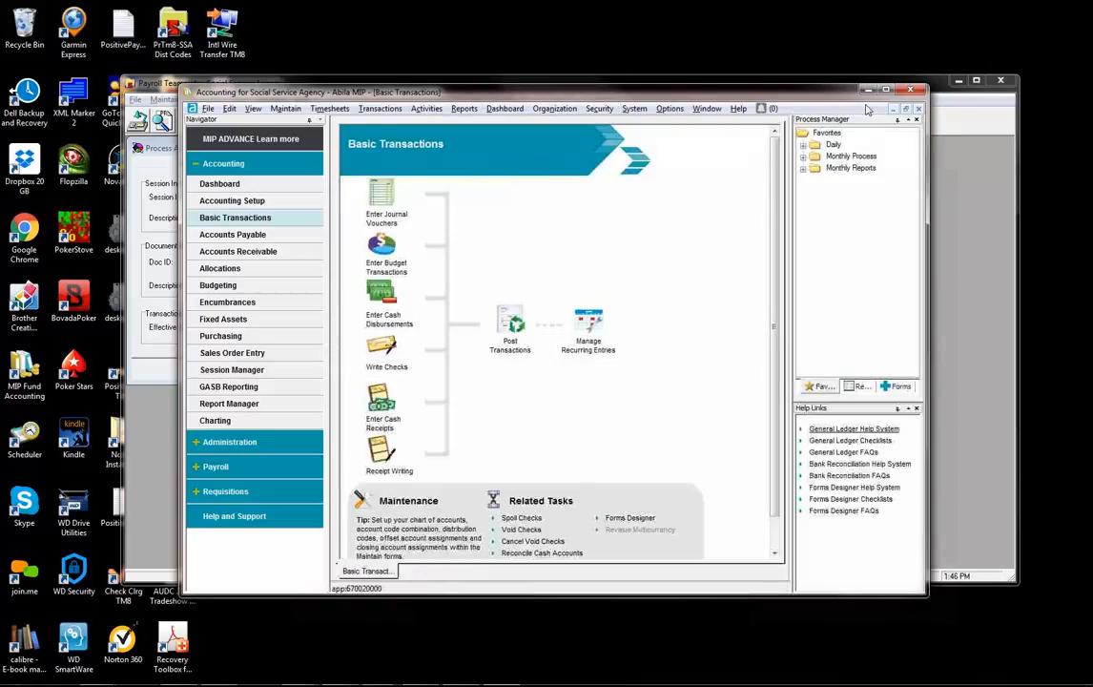
pyautogui.click(869, 91)
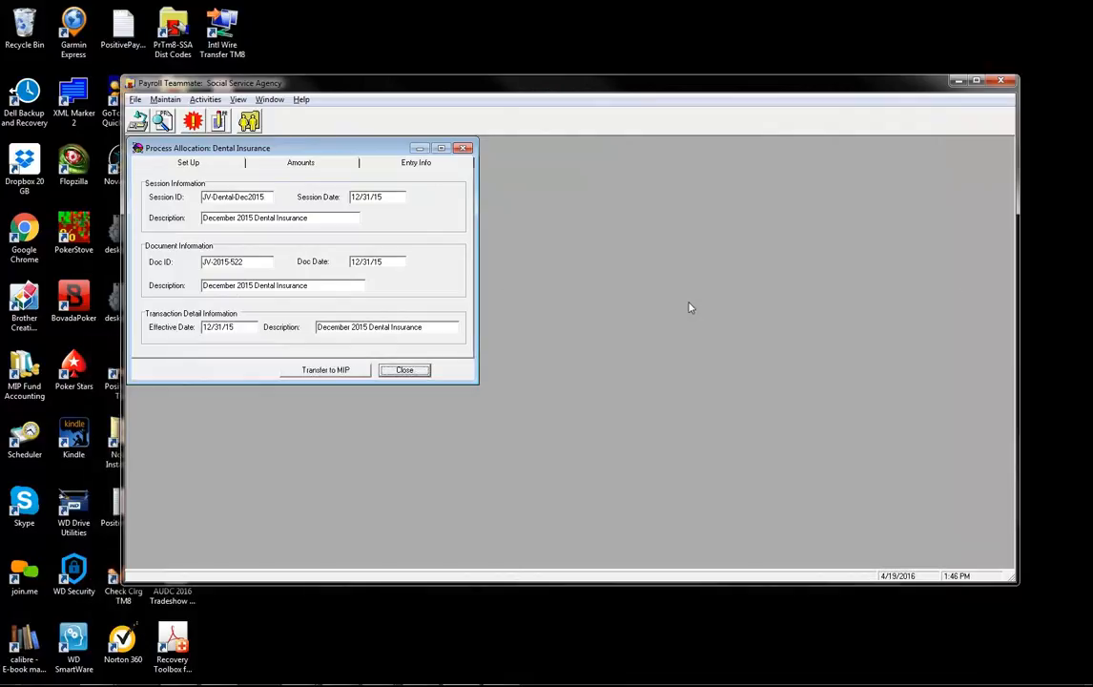
pyautogui.click(236, 99)
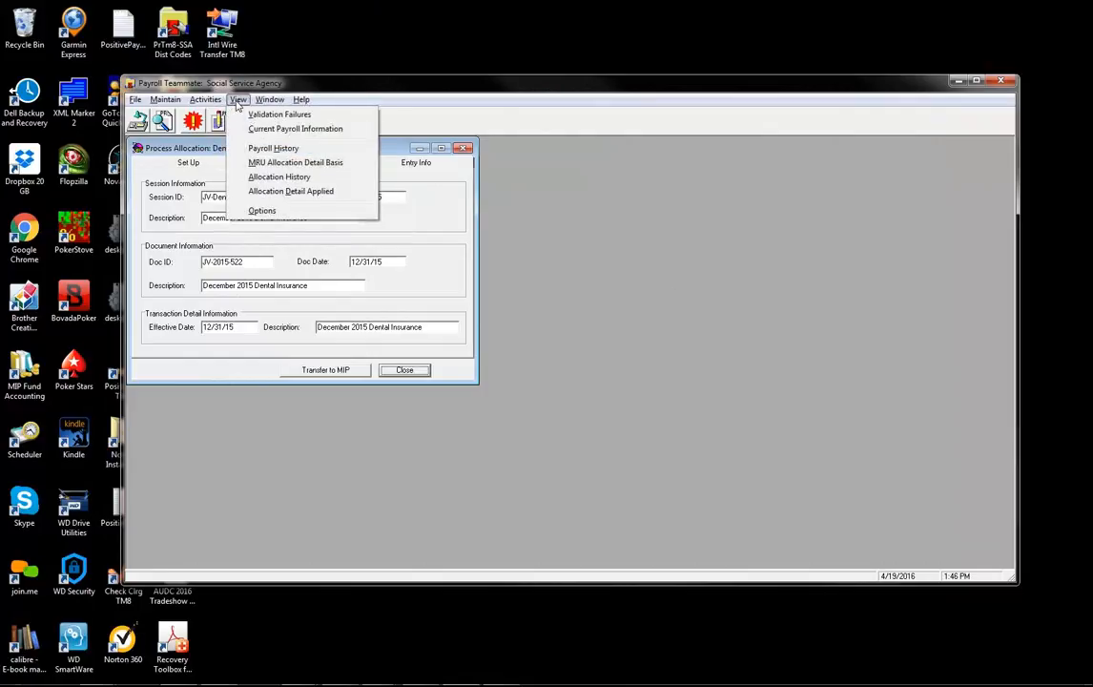
pyautogui.click(276, 176)
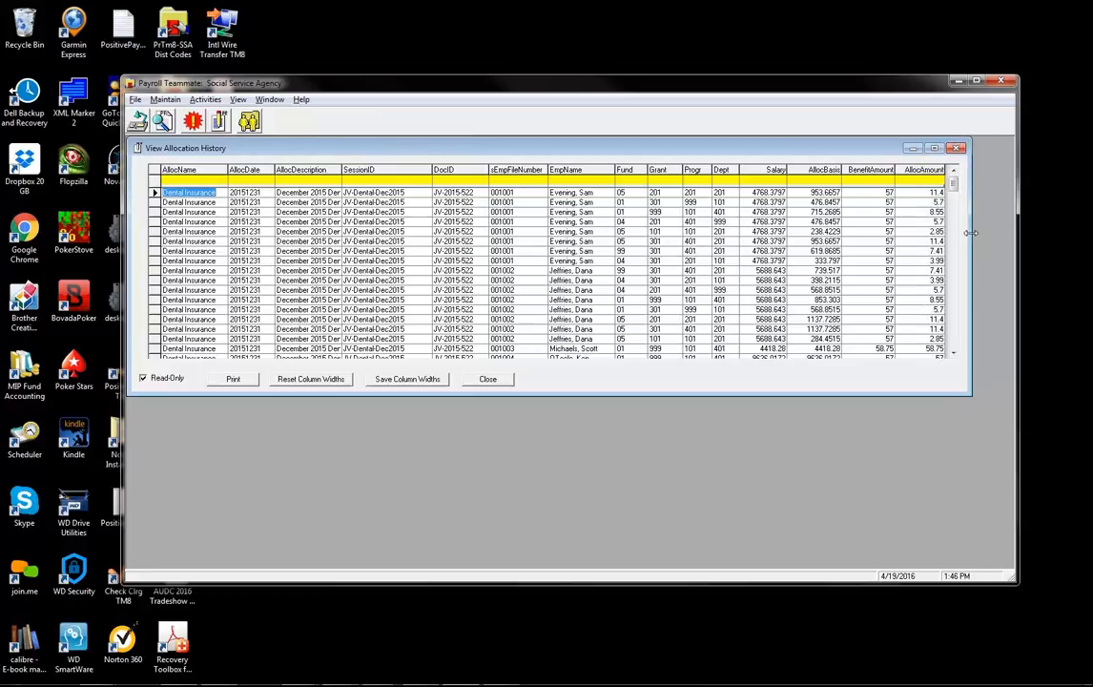
pyautogui.moveTo(971, 232); pyautogui.dragTo(993, 232)
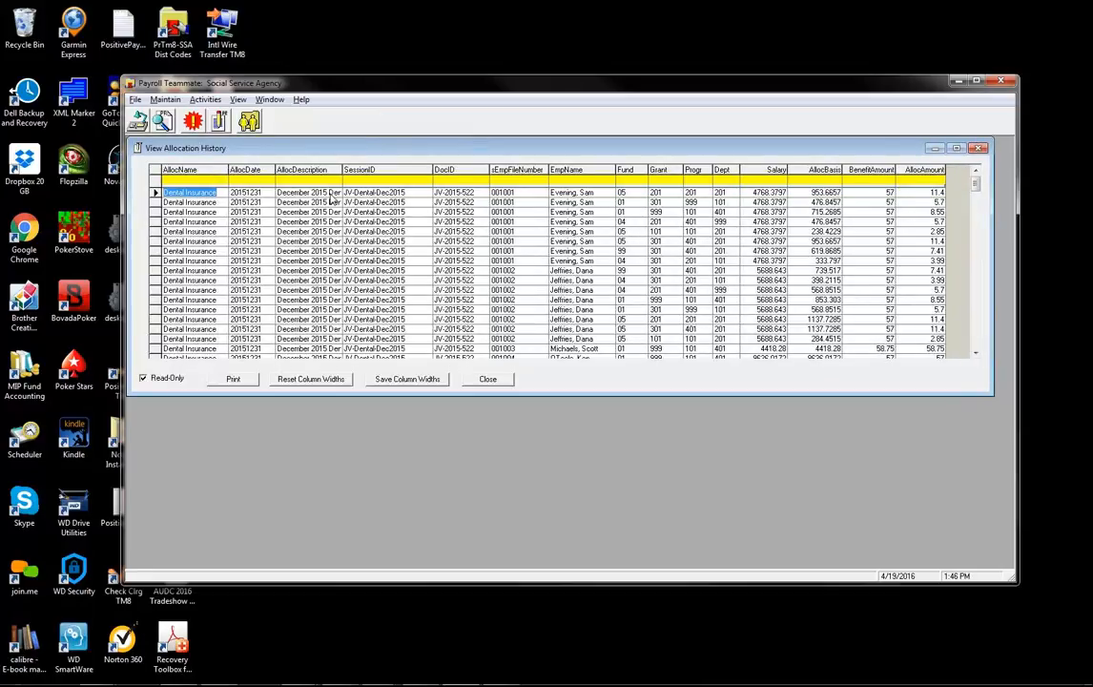
pyautogui.click(374, 191)
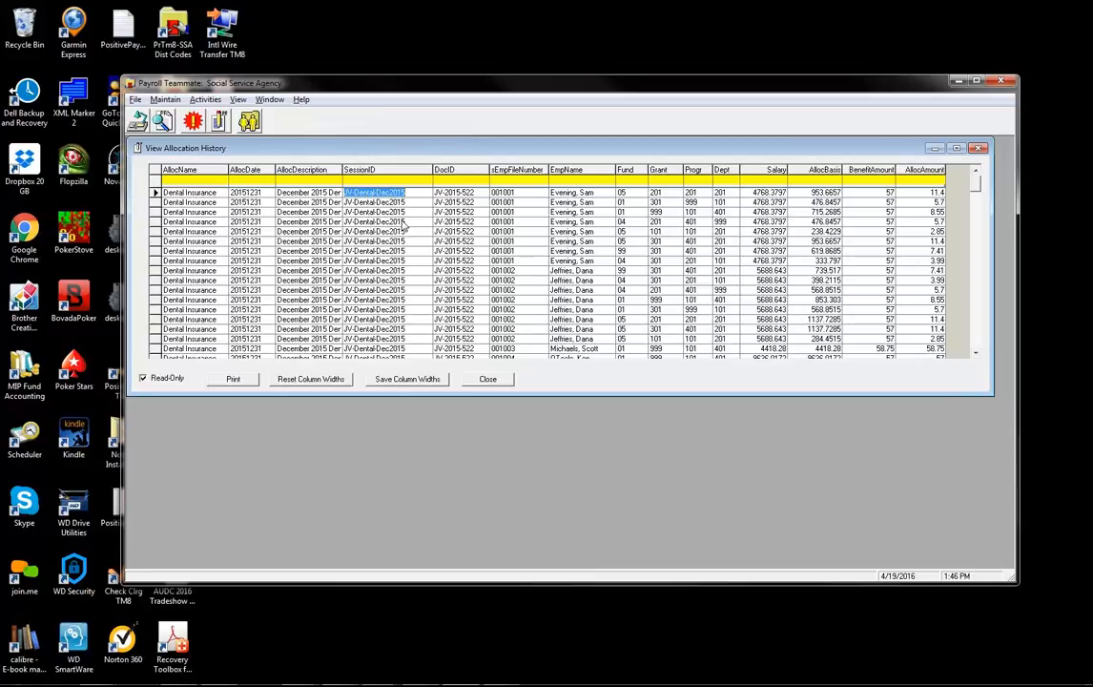
pyautogui.click(396, 180)
pyautogui.write('JV-Dental-Dec2015')
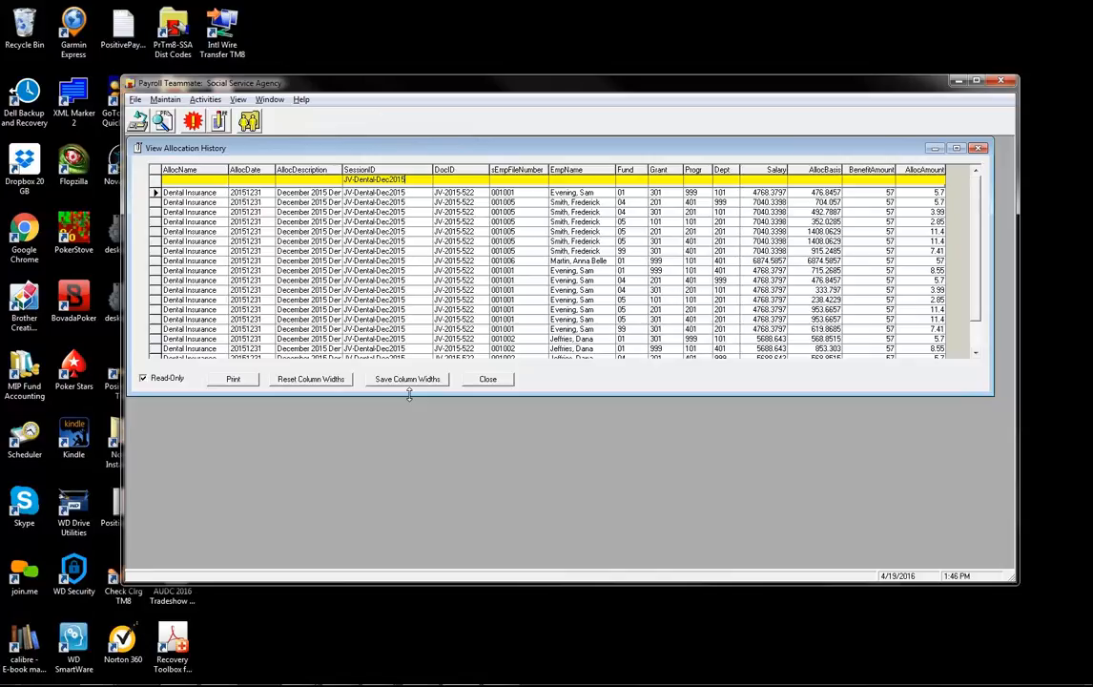
pyautogui.moveTo(408, 393); pyautogui.dragTo(413, 524)
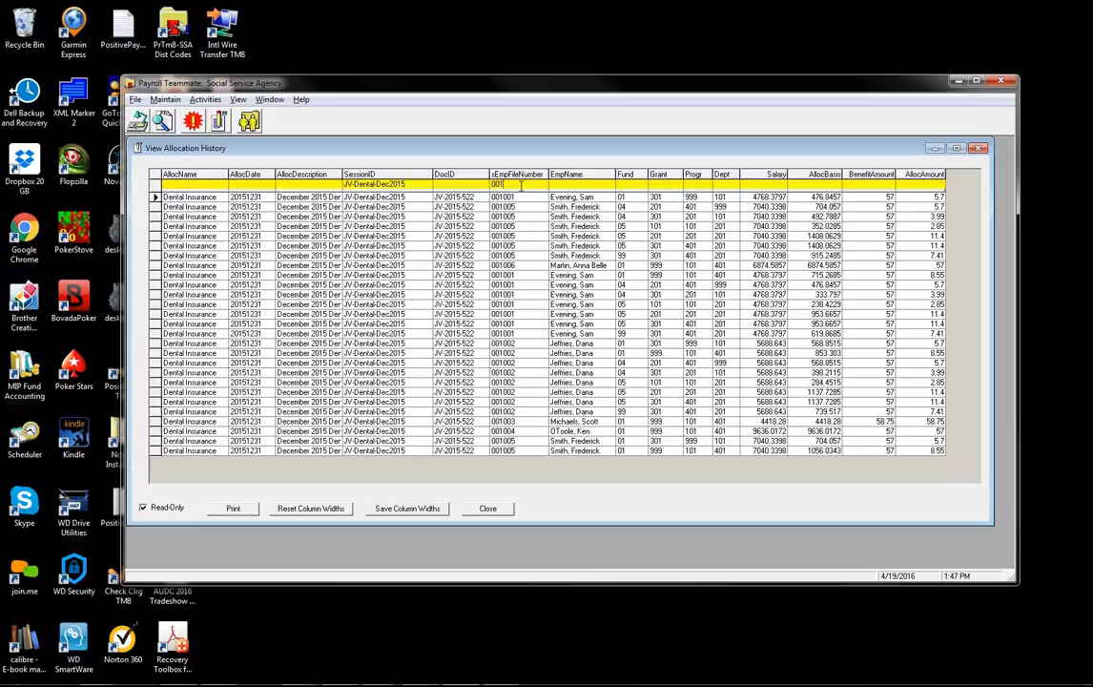
pyautogui.write('1')
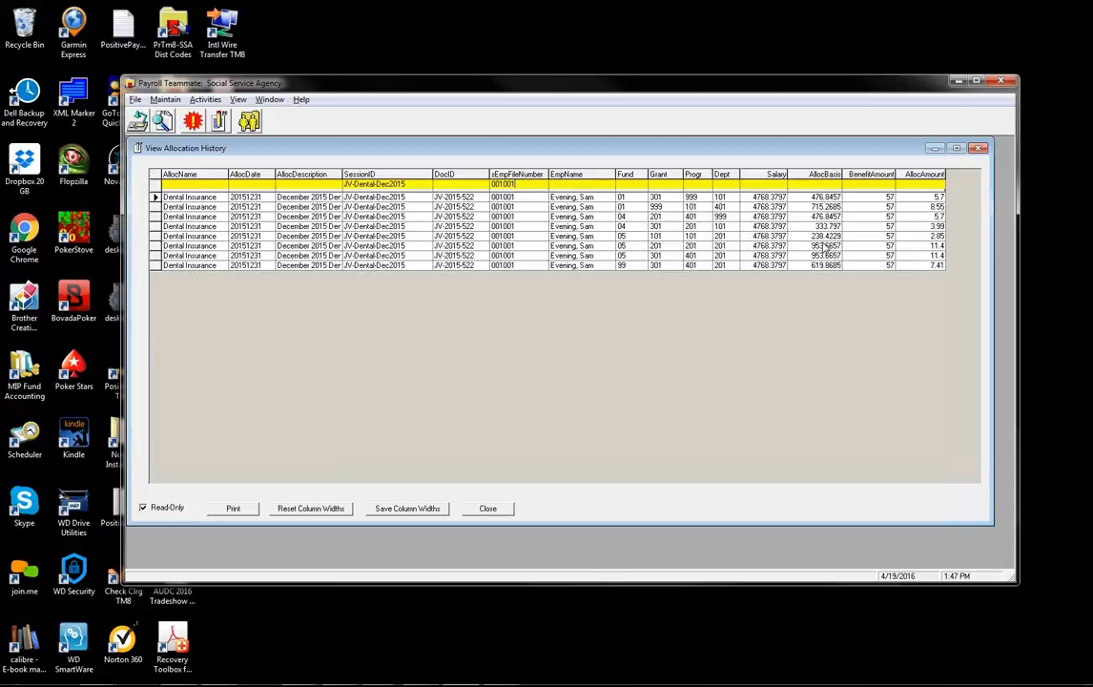
pyautogui.click(769, 197)
pyautogui.click(813, 196)
pyautogui.click(690, 198)
pyautogui.click(657, 197)
pyautogui.click(637, 207)
pyautogui.click(607, 235)
pyautogui.click(872, 199)
pyautogui.click(914, 198)
pyautogui.click(770, 197)
pyautogui.click(804, 200)
pyautogui.press('Left')
pyautogui.press('Right')
pyautogui.press('Right')
pyautogui.click(529, 185)
pyautogui.press('BackSpace')
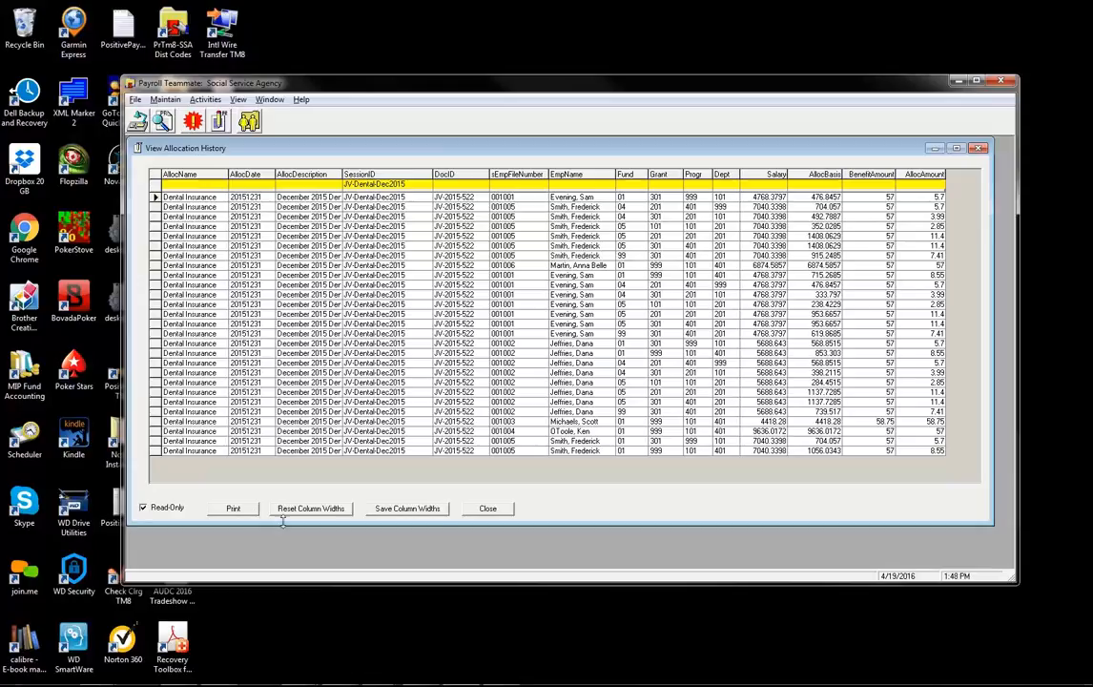
pyautogui.click(489, 510)
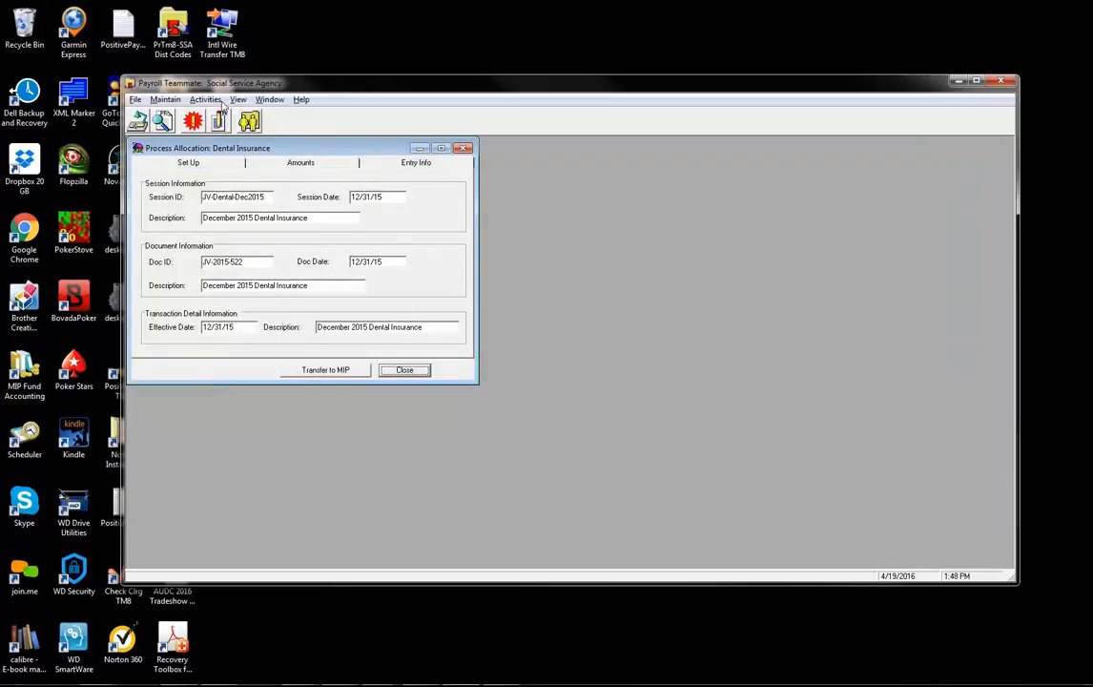
# - Open Retirement Match 5% and calculate amounts with the Through Date month set to 11
pyautogui.click(202, 99)
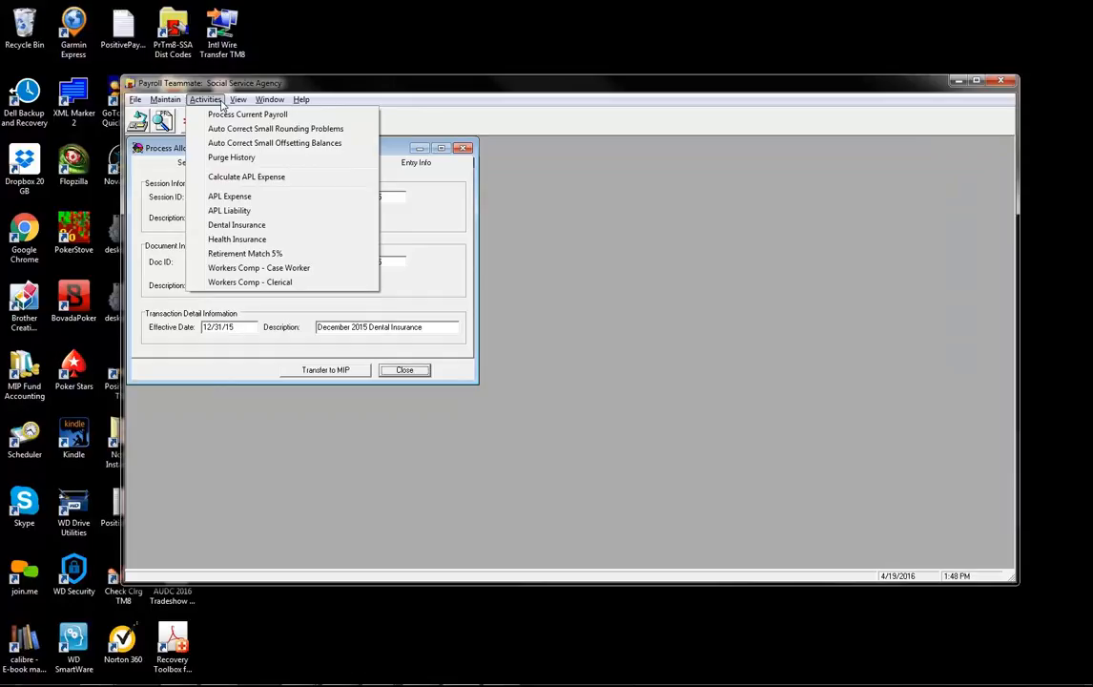
pyautogui.click(251, 253)
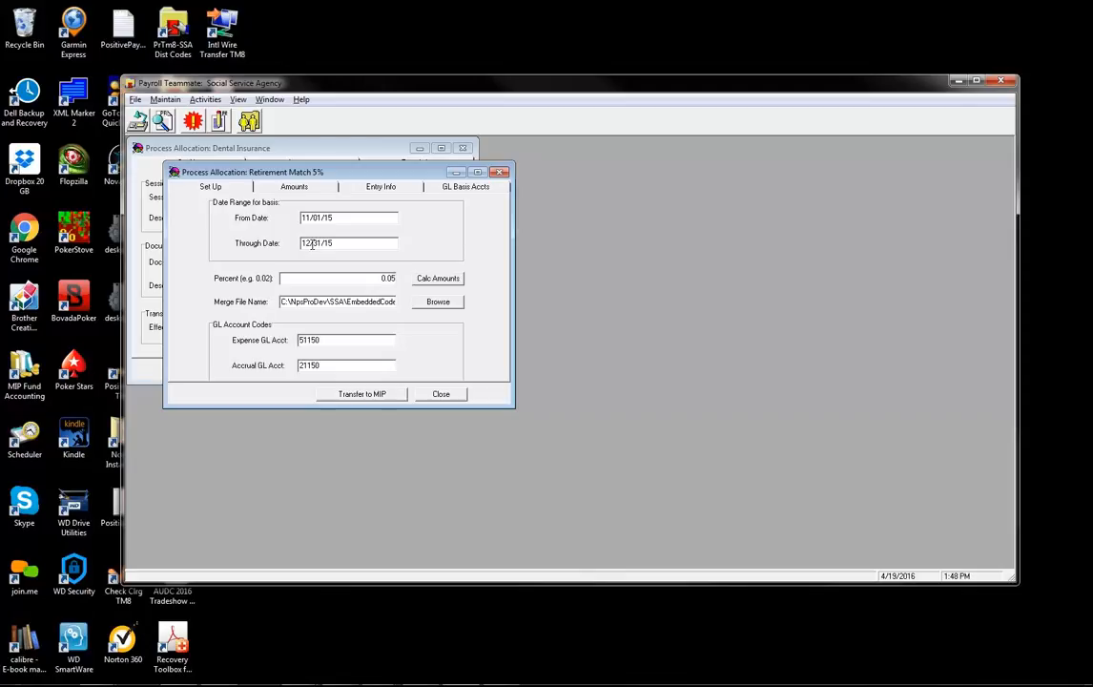
pyautogui.moveTo(312, 245); pyautogui.dragTo(293, 248)
pyautogui.write('11')
pyautogui.click(438, 278)
pyautogui.click(310, 187)
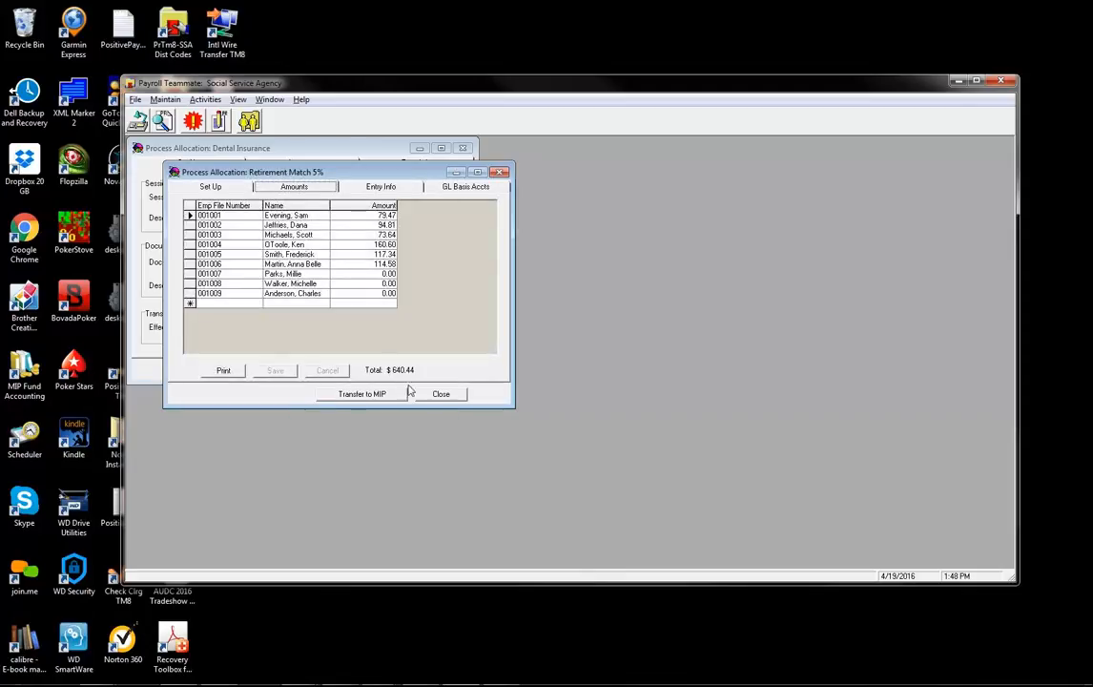
# - Recalculate for 12/01/15–12/31/15, giving employee amounts totalling $1,921.31
pyautogui.click(239, 188)
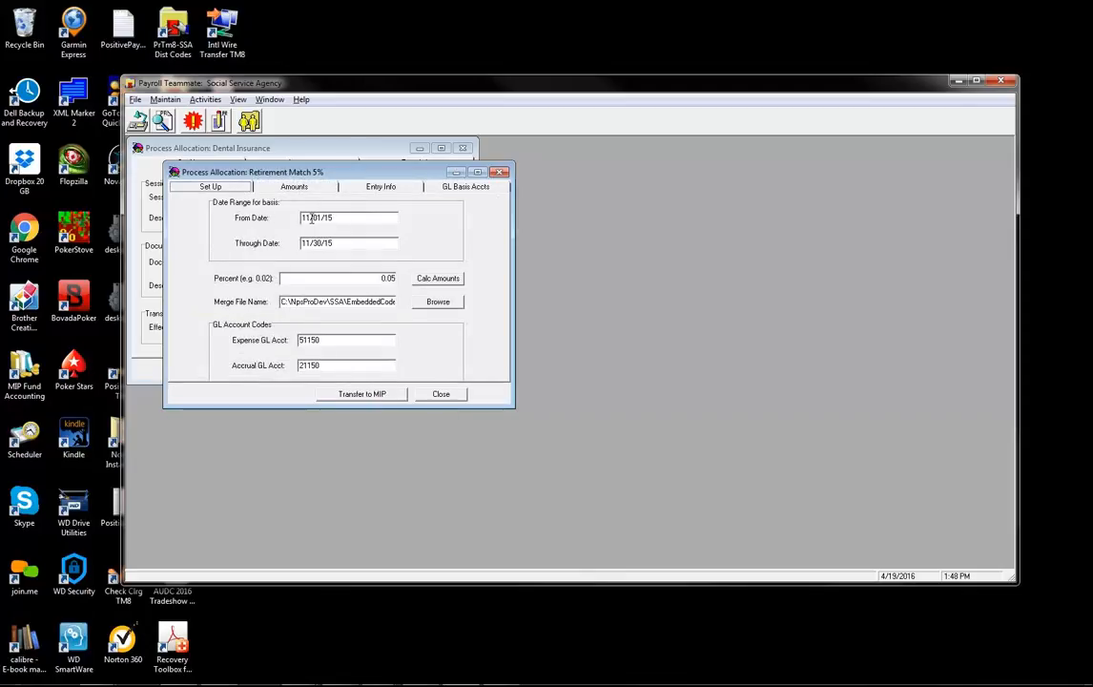
pyautogui.moveTo(311, 217); pyautogui.dragTo(294, 217)
pyautogui.write('12')
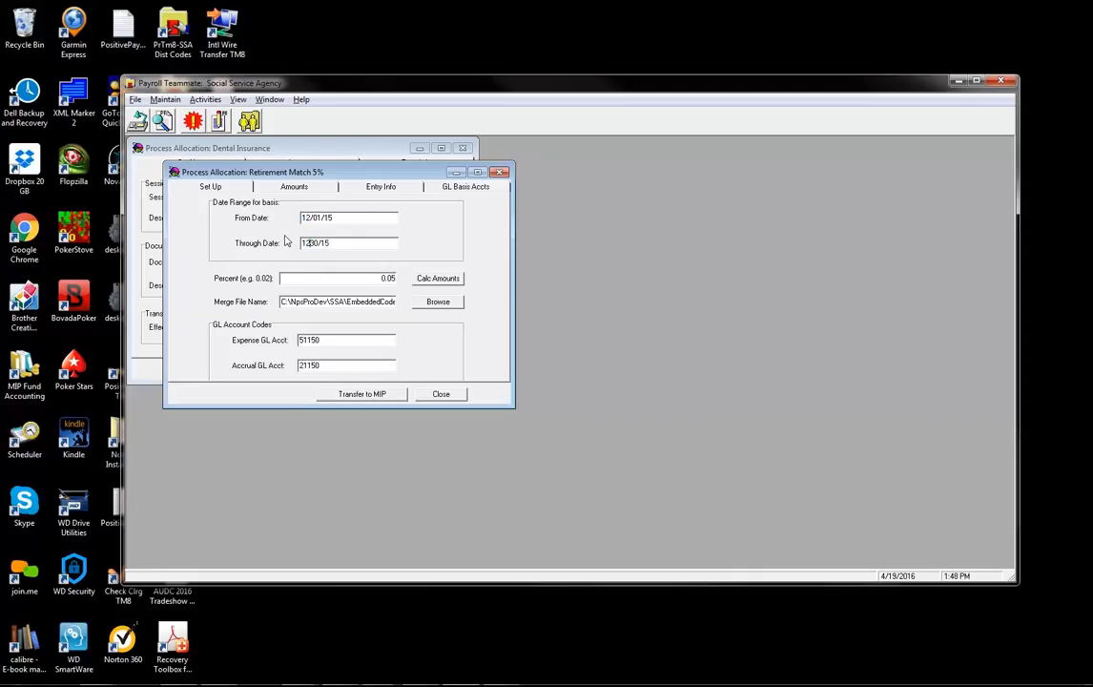
pyautogui.write('12/31')
pyautogui.click(429, 279)
pyautogui.click(317, 183)
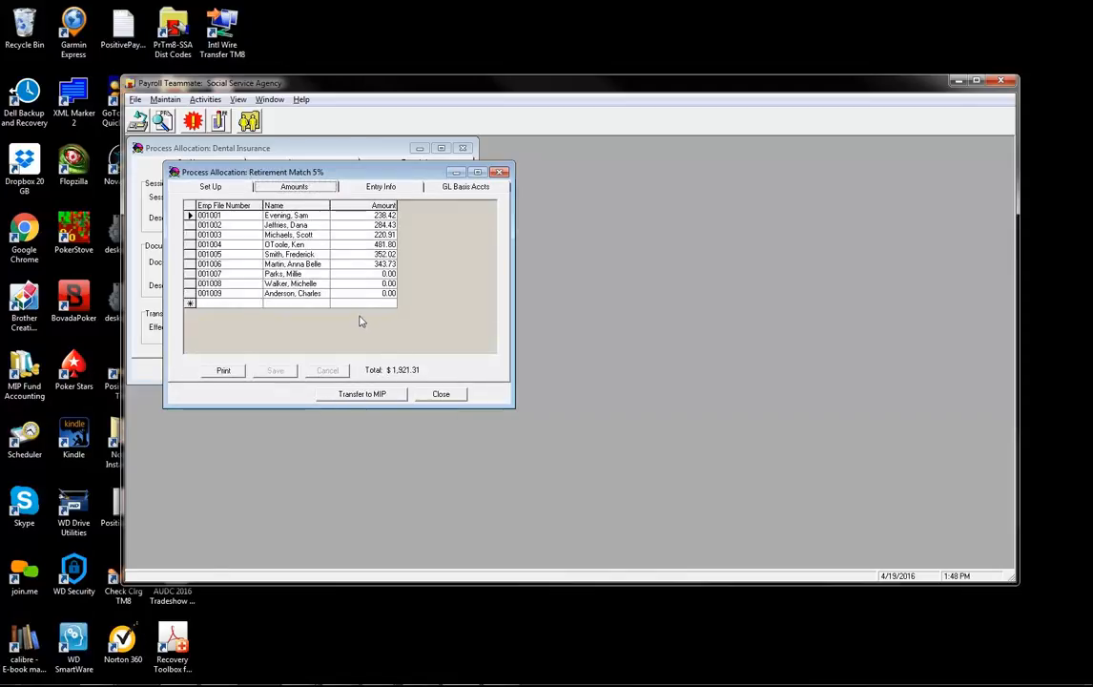
# - Review the Retirement Match dates, basis GL accounts and 0.05 match percentage
pyautogui.click(204, 185)
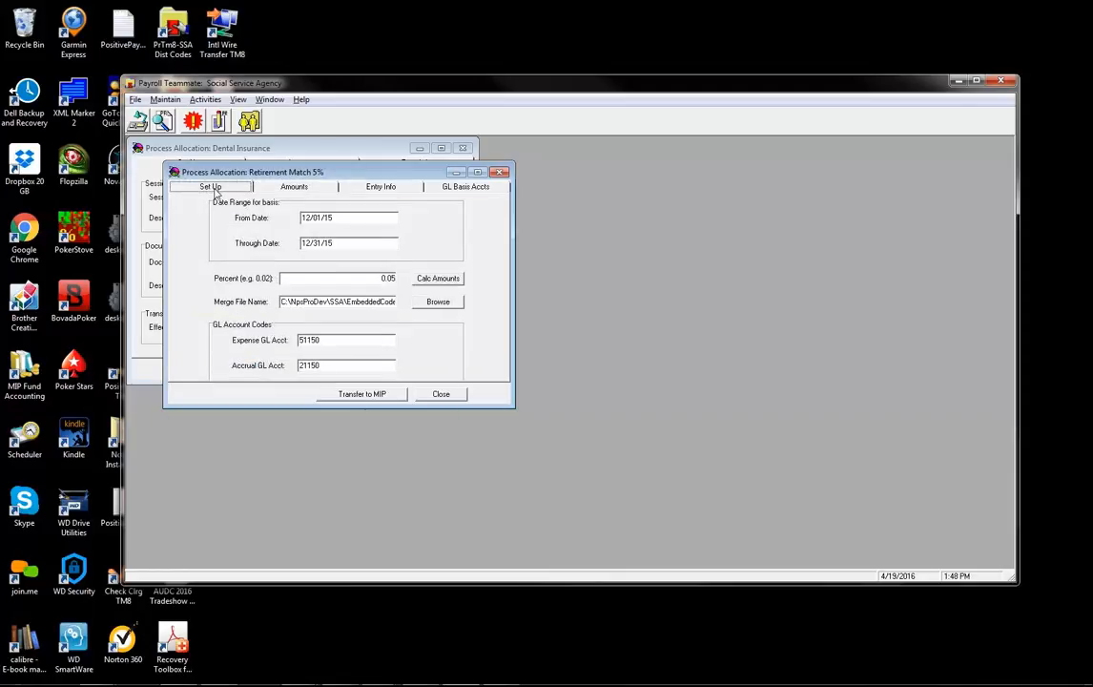
pyautogui.click(348, 217)
pyautogui.click(346, 244)
pyautogui.click(466, 187)
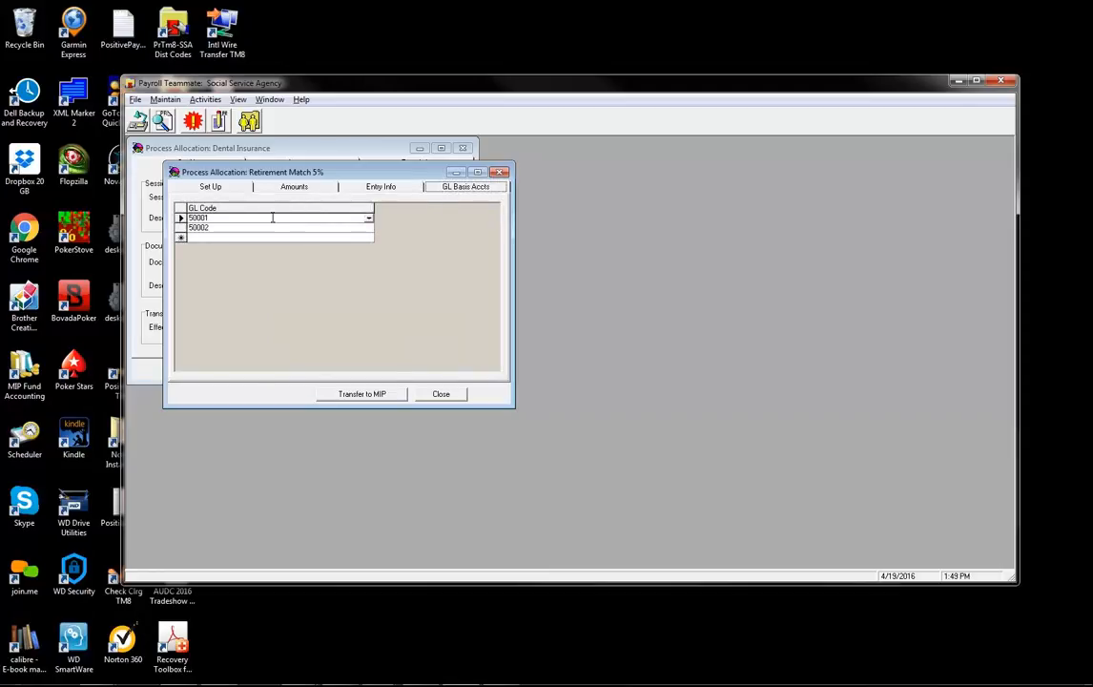
pyautogui.click(368, 219)
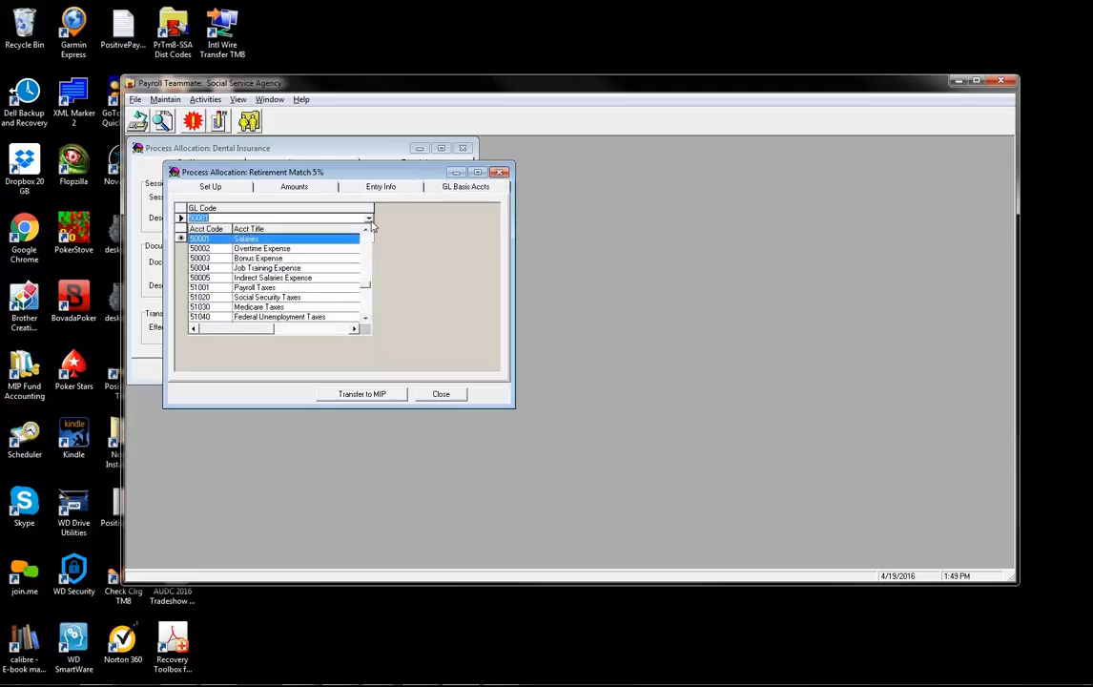
pyautogui.click(369, 222)
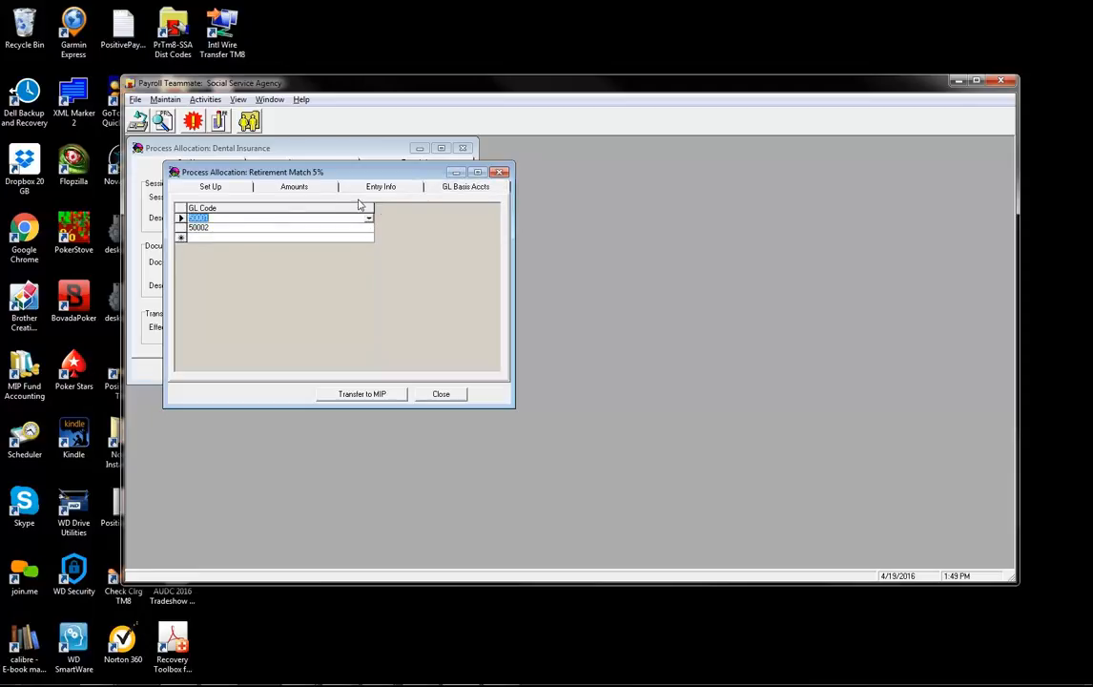
pyautogui.click(212, 186)
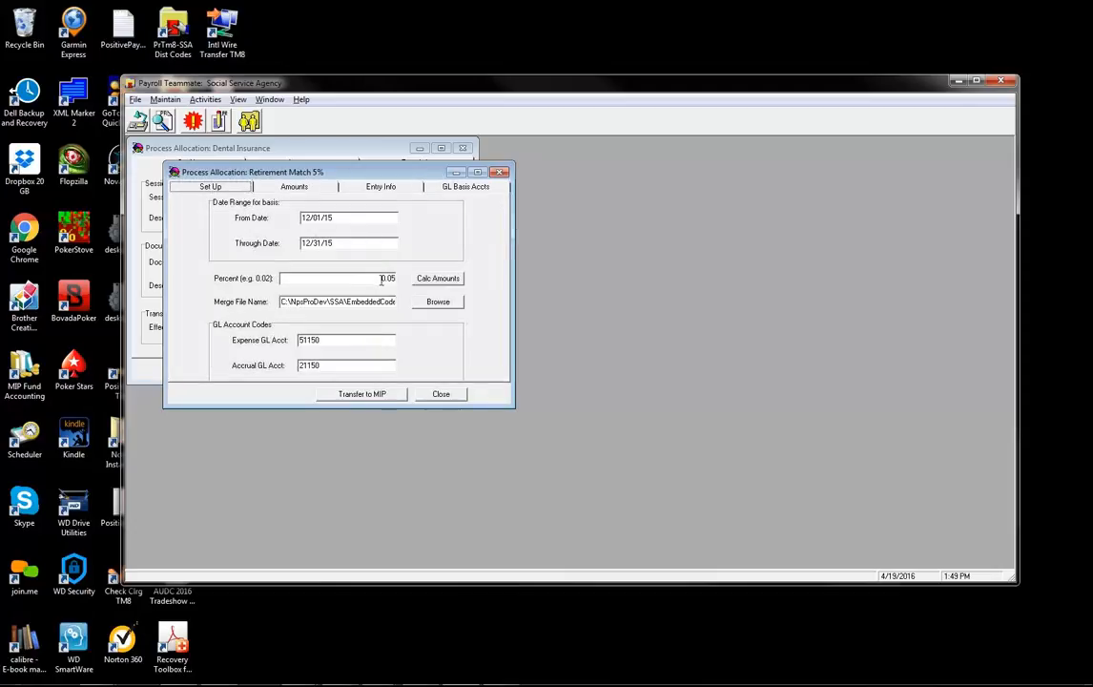
pyautogui.click(362, 277)
# - Check the employee amounts and Entry Info session JV-Retire-Dec2015, document JV-2015-503
pyautogui.click(324, 189)
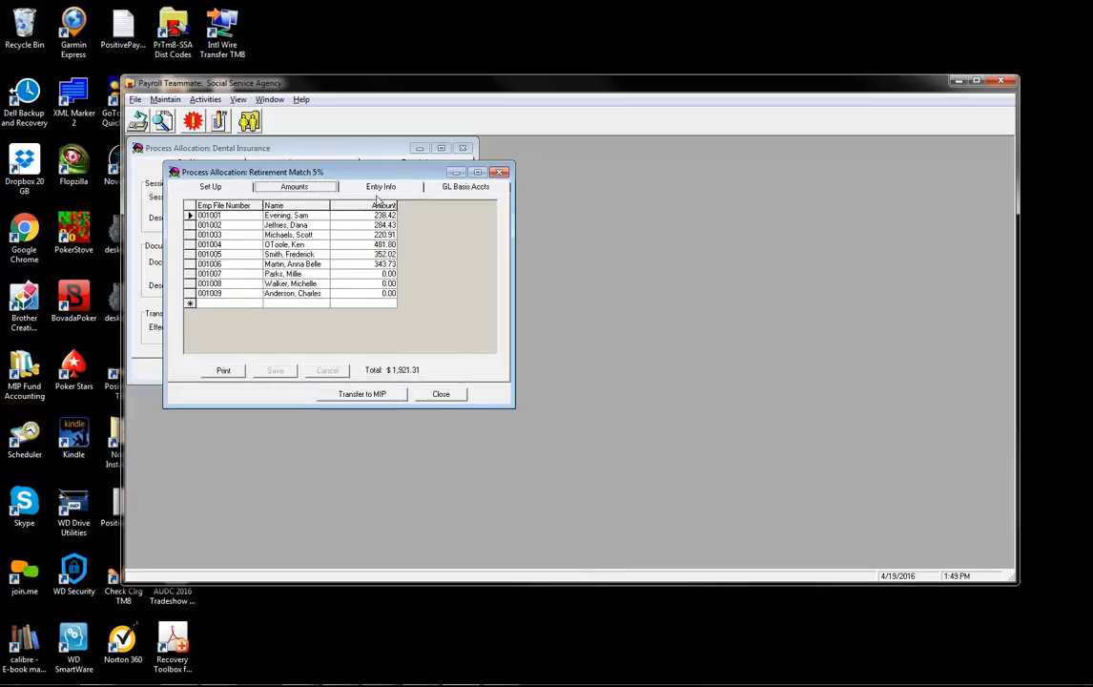
pyautogui.click(342, 183)
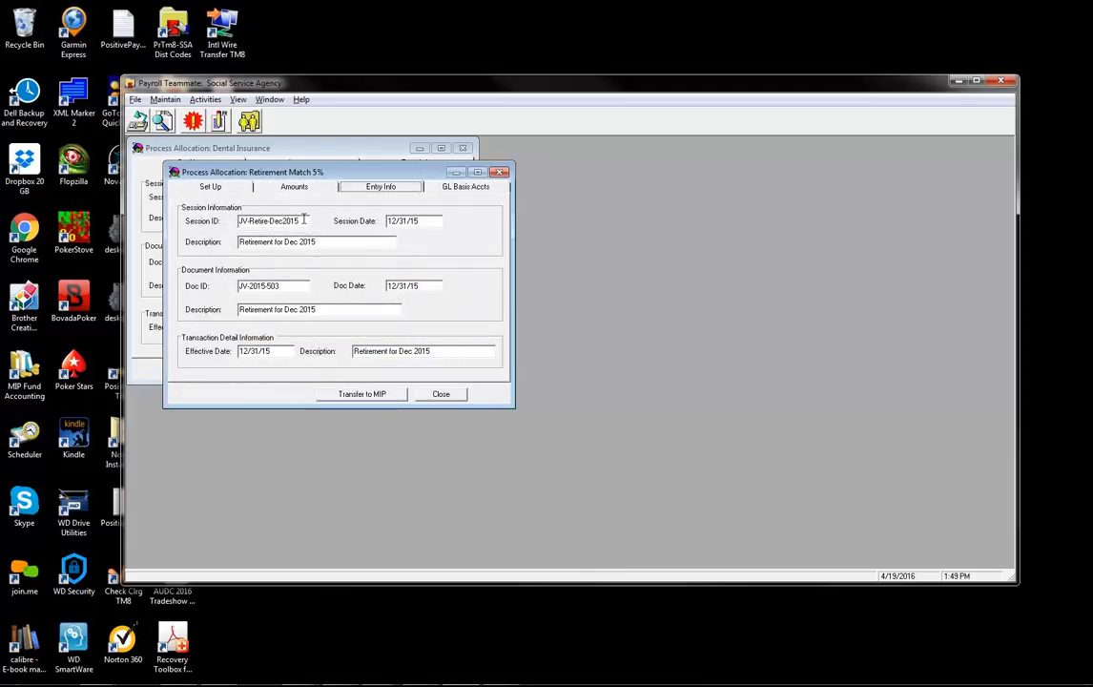
pyautogui.moveTo(299, 220); pyautogui.dragTo(240, 220)
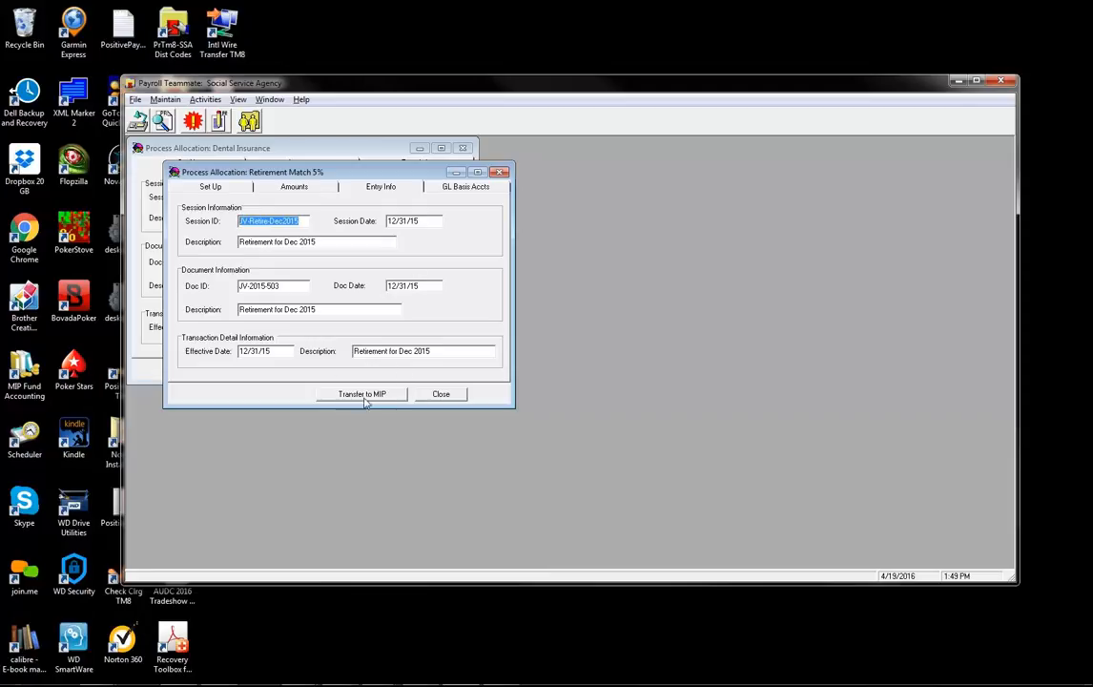
# - Open the Health Insurance allocation and review its settings and employee amounts
pyautogui.click(214, 103)
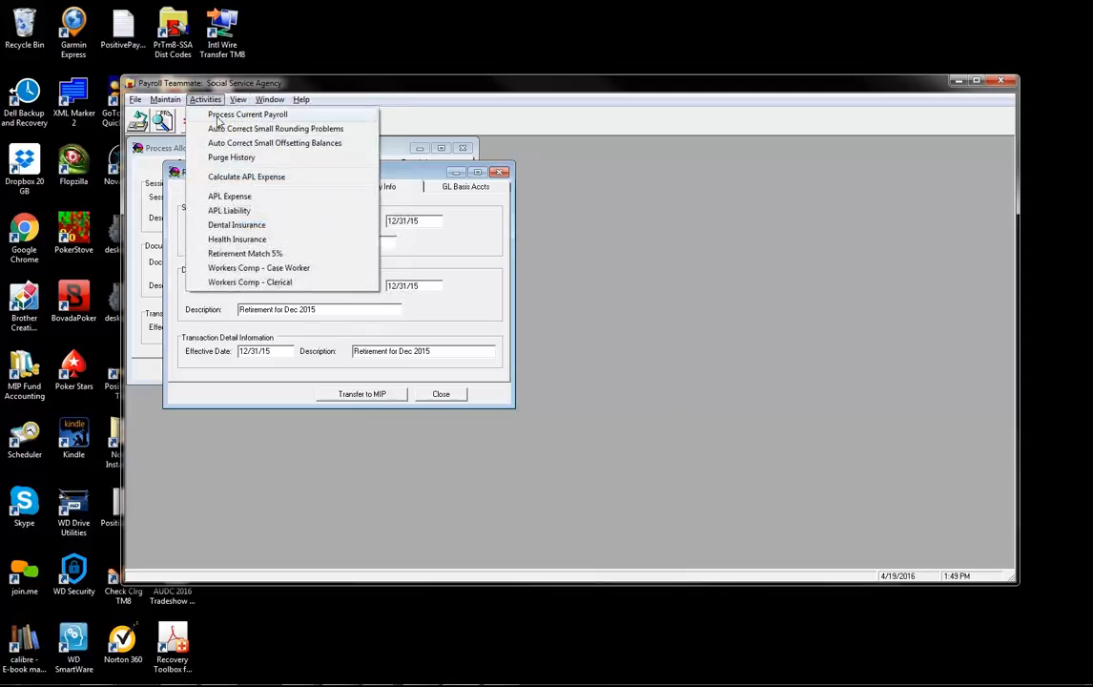
pyautogui.click(256, 239)
pyautogui.moveTo(207, 145); pyautogui.dragTo(297, 195)
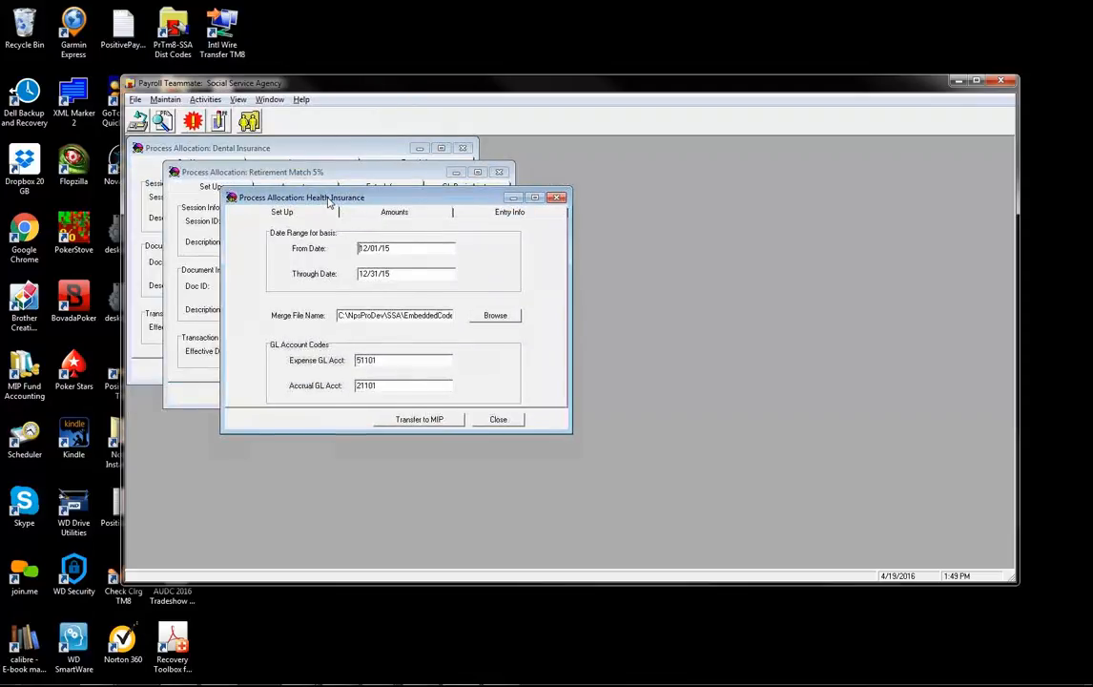
pyautogui.click(421, 214)
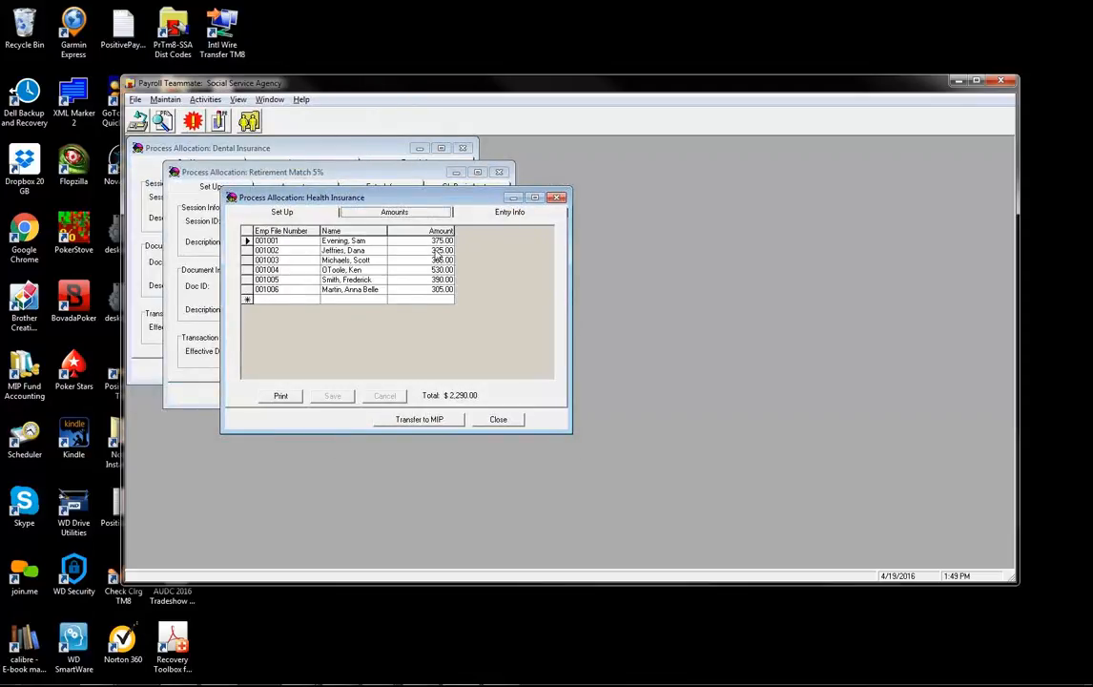
pyautogui.click(282, 212)
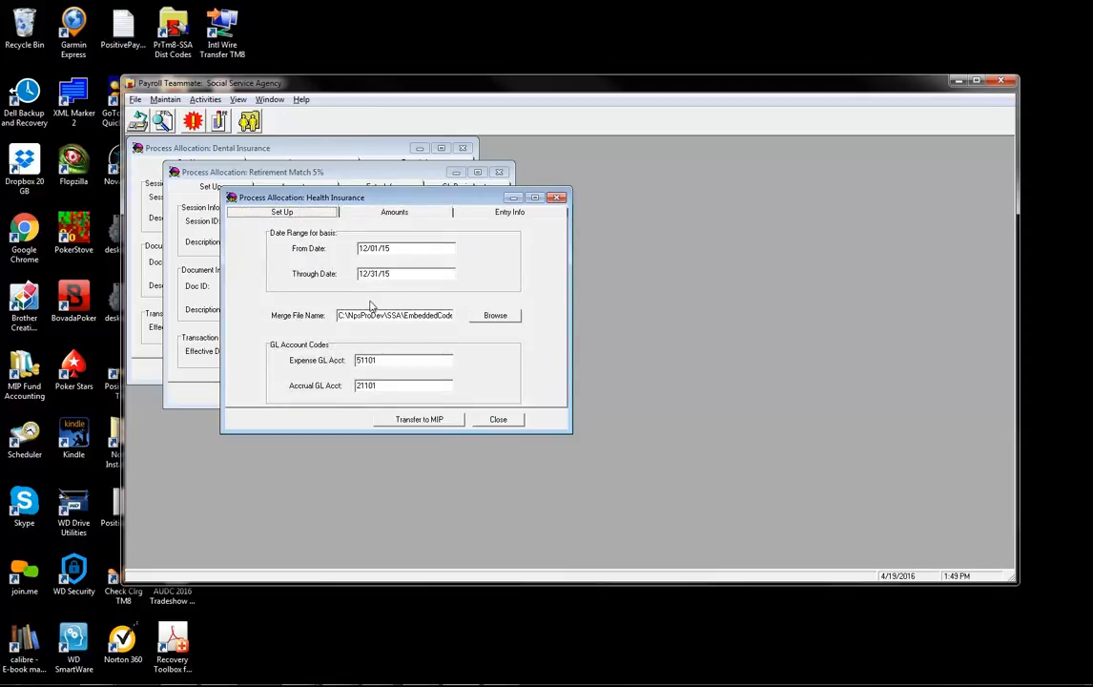
pyautogui.click(416, 213)
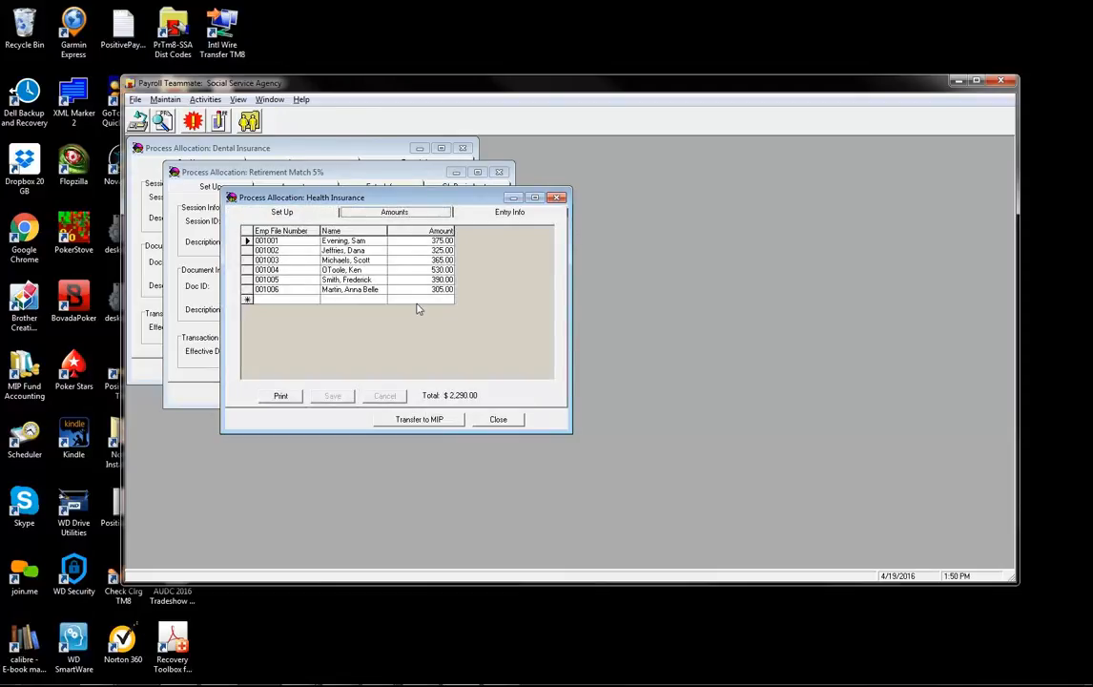
# - Enter 250, 410, 255 and 190 for the first four employees, save the $1,800.00 total, and close
pyautogui.click(419, 242)
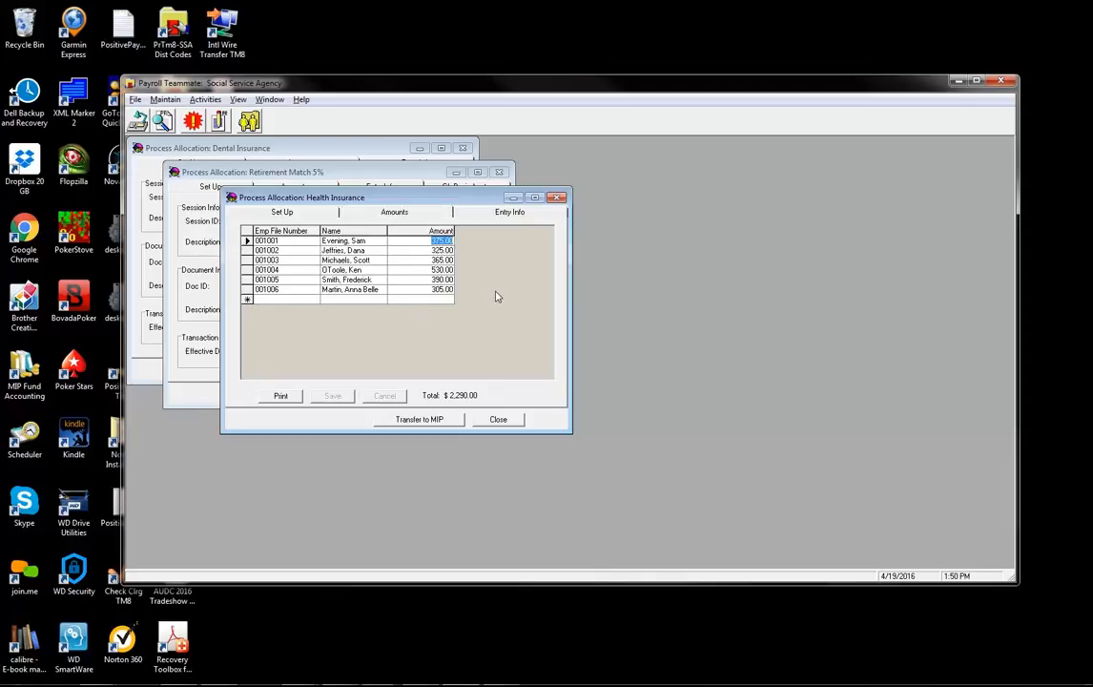
pyautogui.write('250')
pyautogui.press('Return')
pyautogui.write('410')
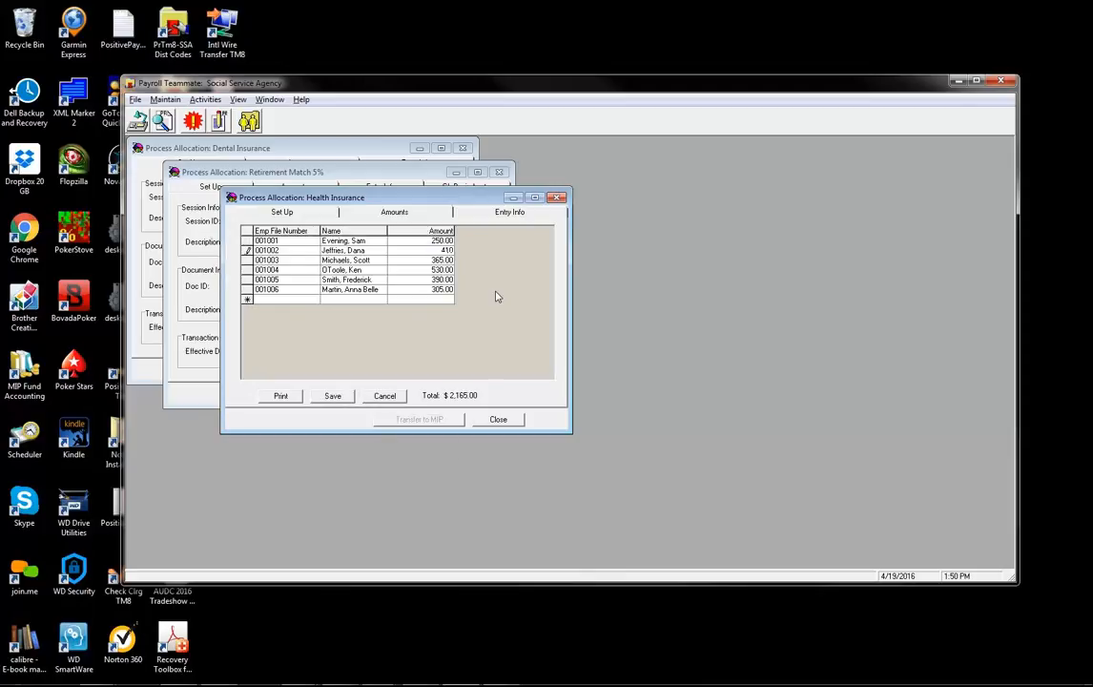
pyautogui.press('Return')
pyautogui.write('255')
pyautogui.press('Return')
pyautogui.write('190')
pyautogui.press('Return')
pyautogui.click(334, 395)
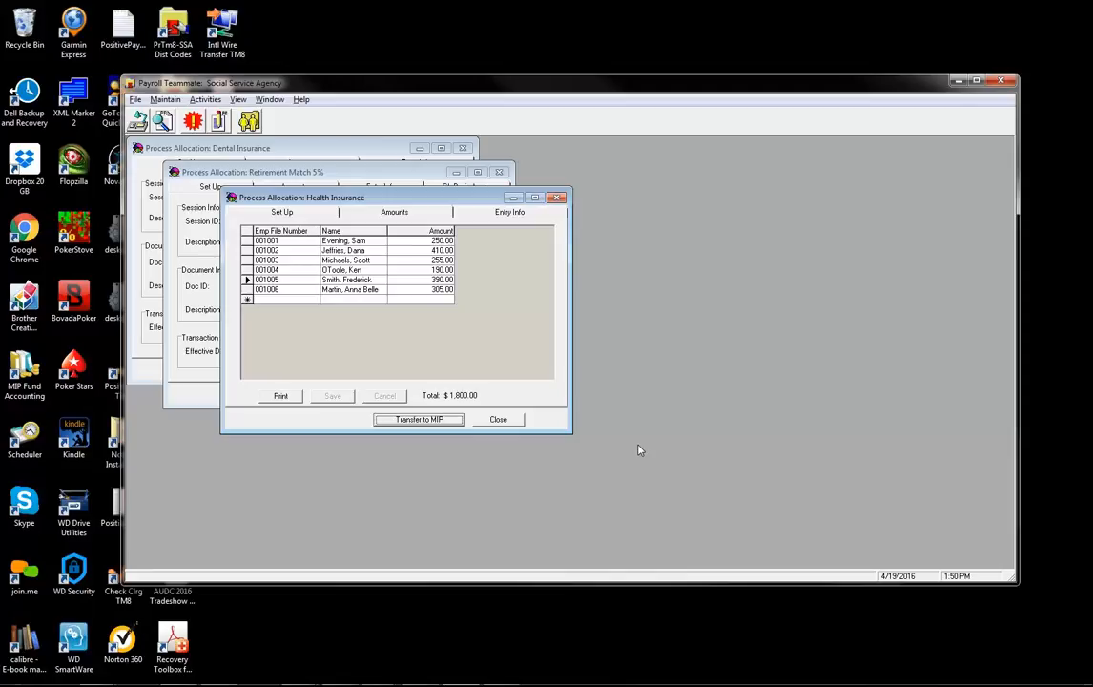
pyautogui.click(498, 422)
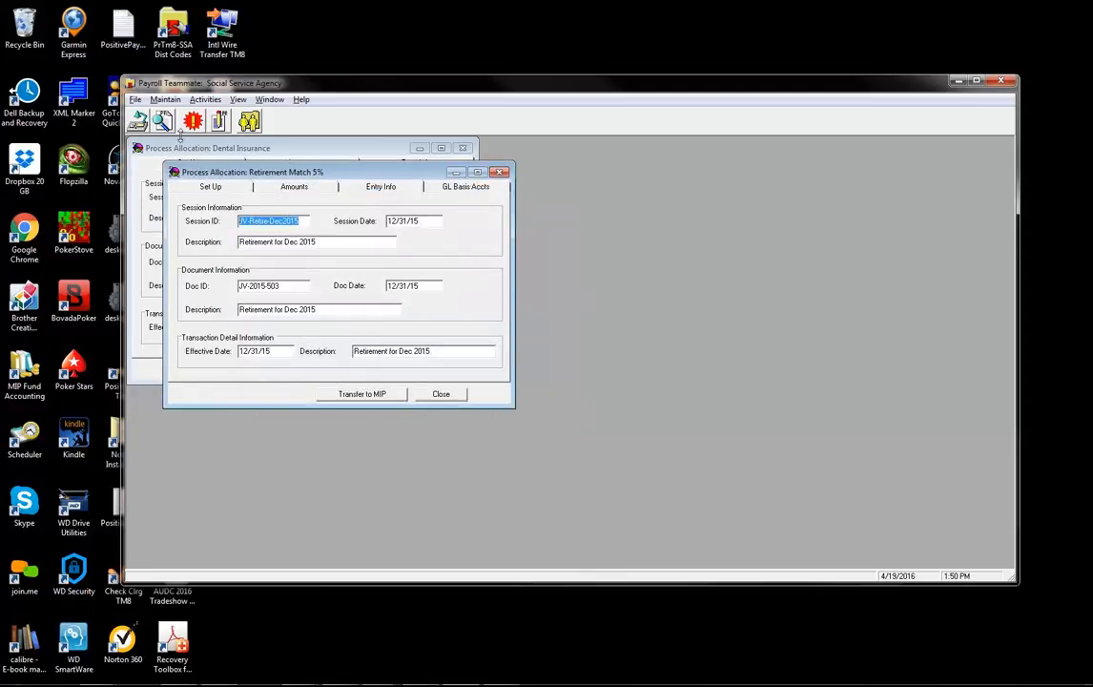
# - Import Health Insurance allocation amounts from the Excel prn file HealthInsurance2015.prn
pyautogui.click(135, 99)
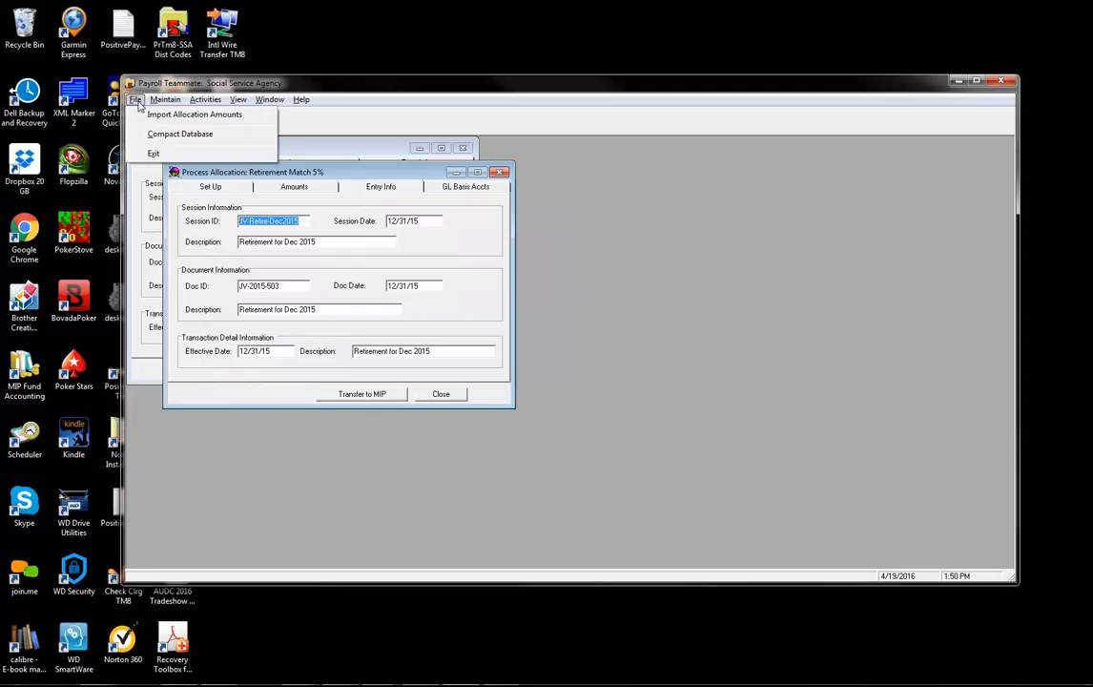
pyautogui.click(143, 113)
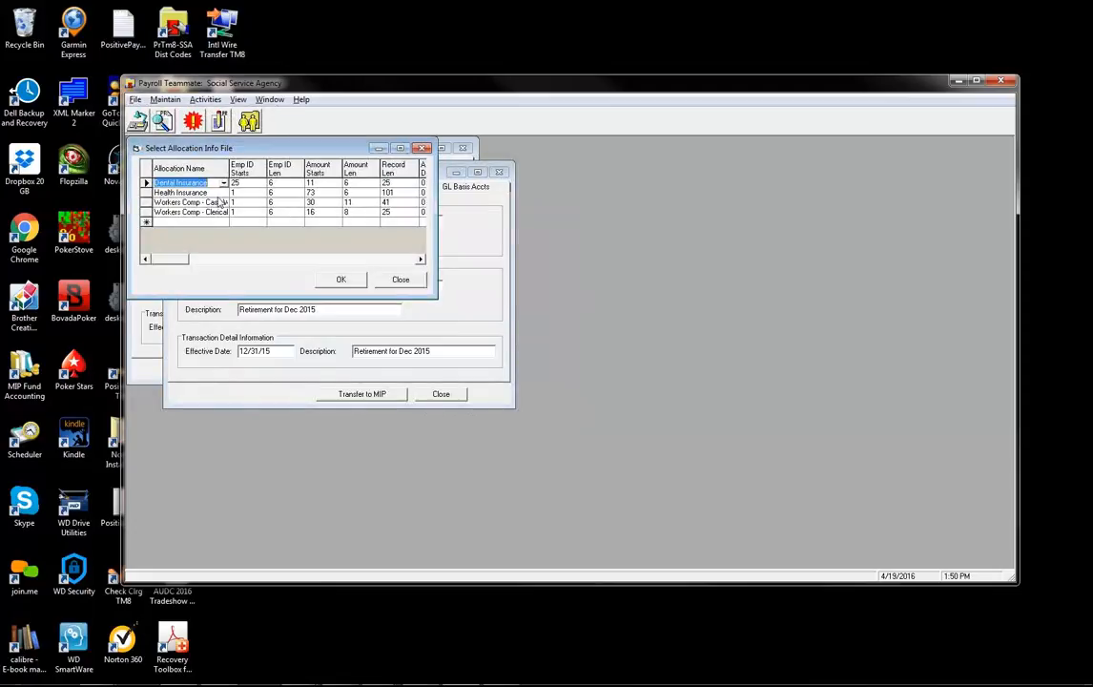
pyautogui.click(150, 192)
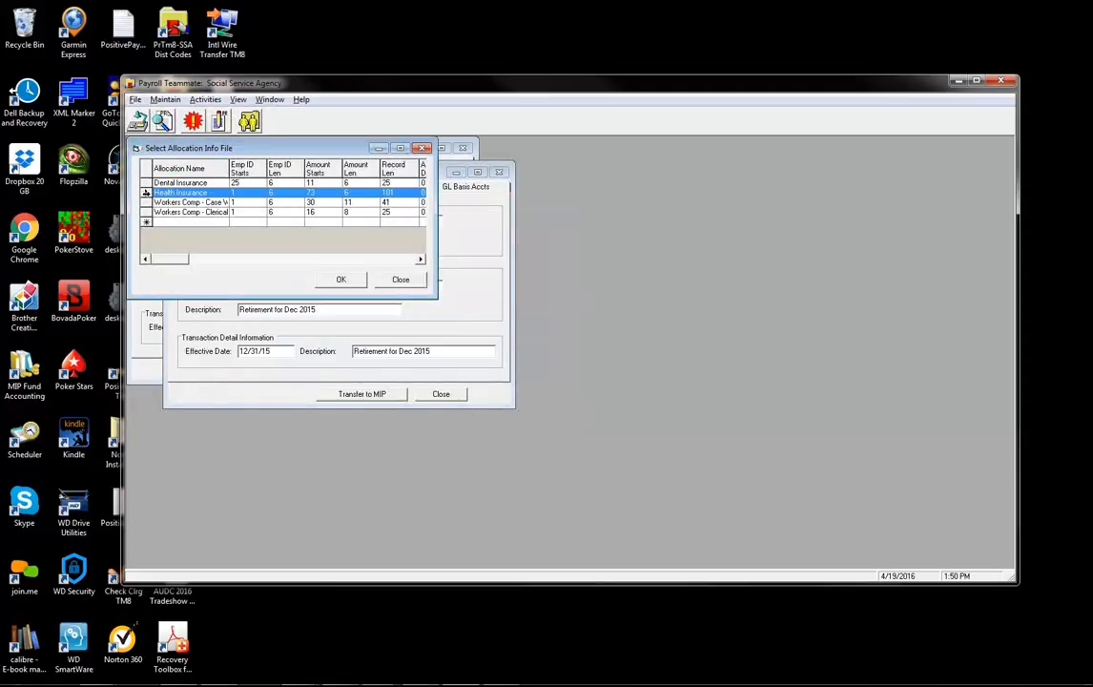
pyautogui.click(341, 280)
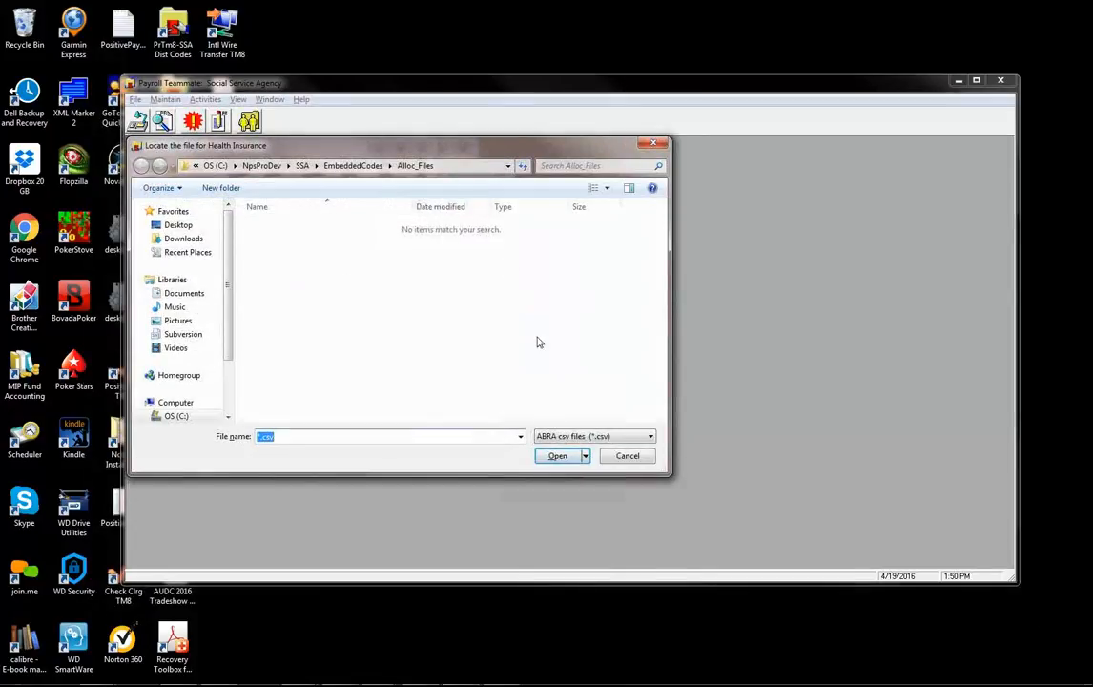
pyautogui.click(589, 439)
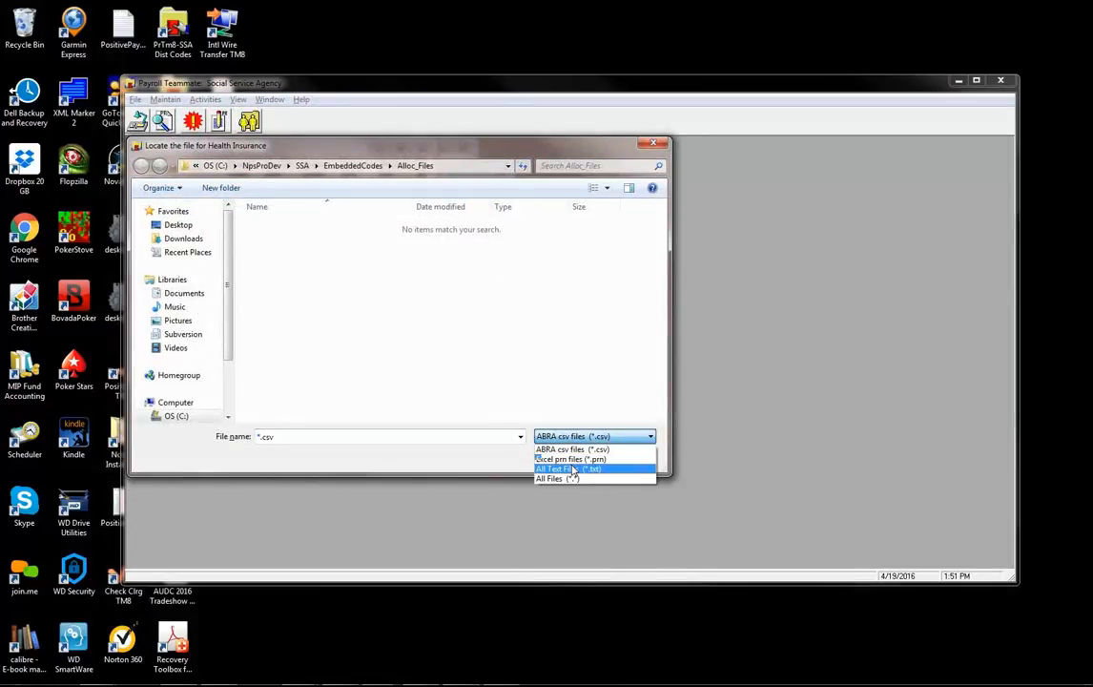
pyautogui.click(573, 455)
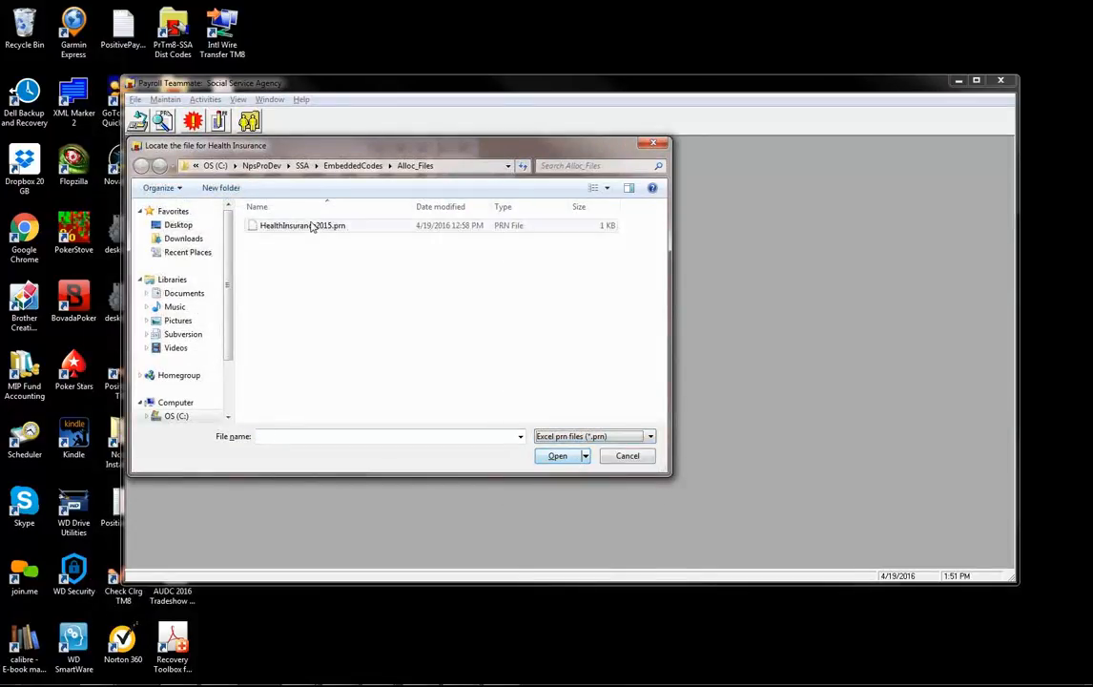
pyautogui.click(318, 226)
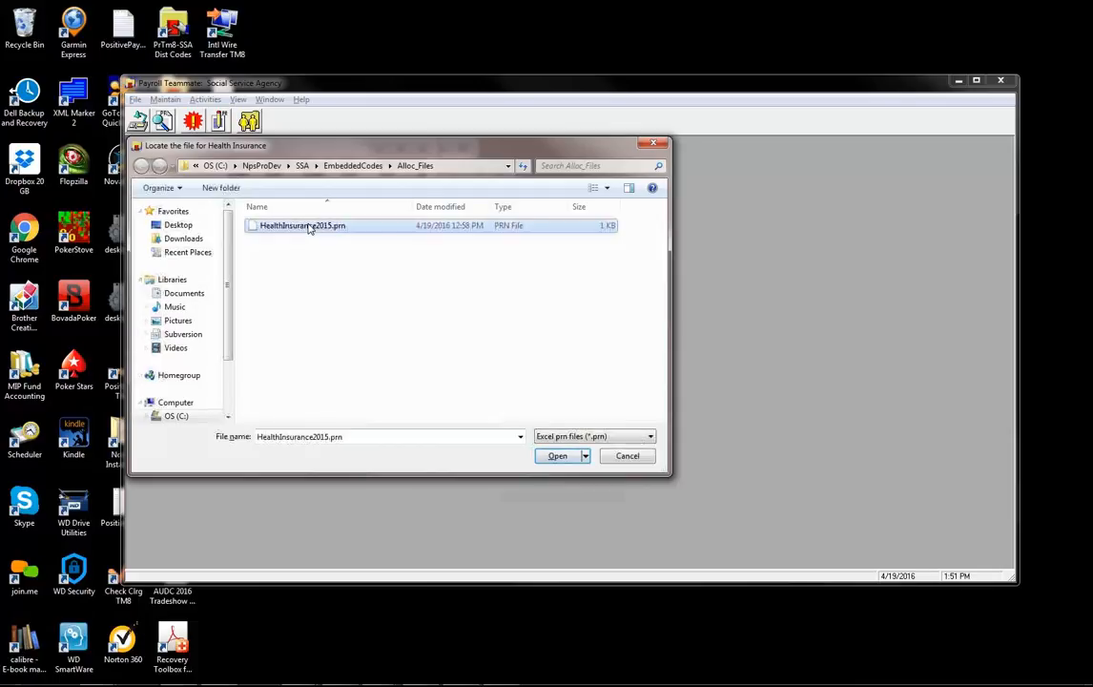
pyautogui.click(557, 455)
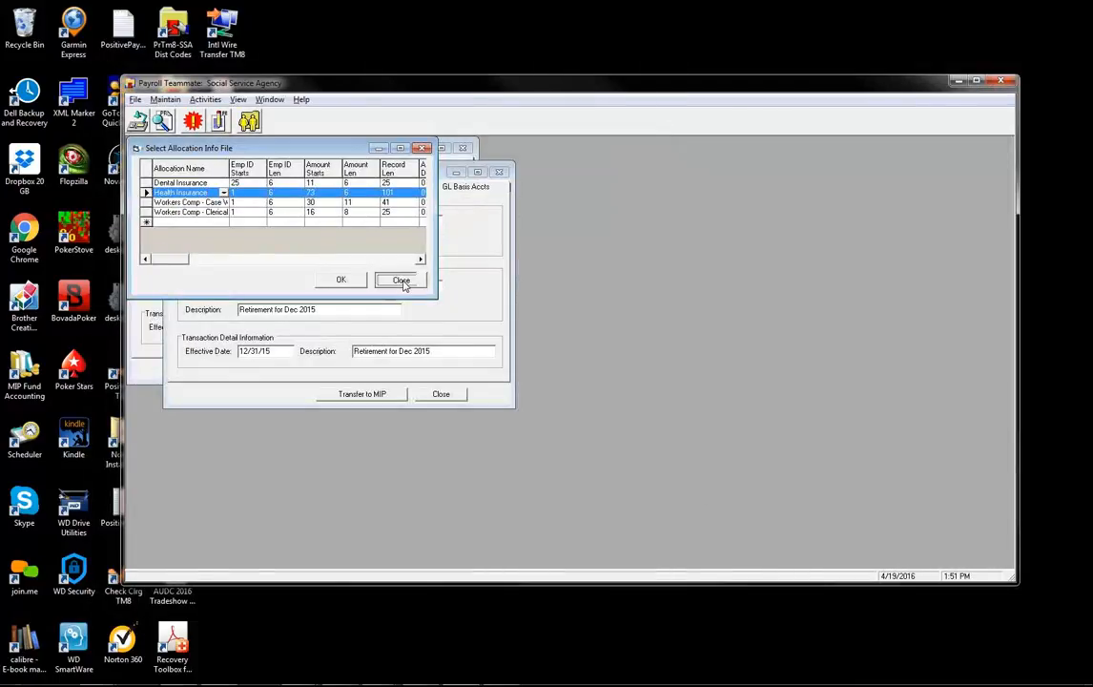
pyautogui.click(405, 282)
pyautogui.click(214, 99)
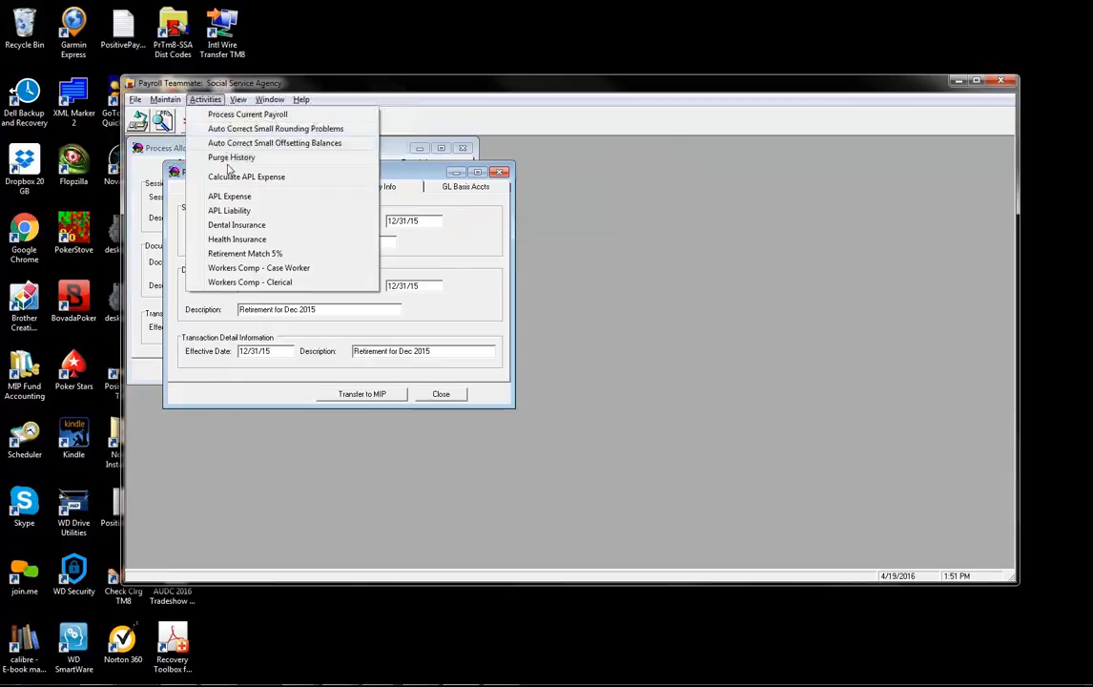
# - Reopen the Health Insurance allocation and review its imported $2,290.00 employee amounts
pyautogui.click(246, 239)
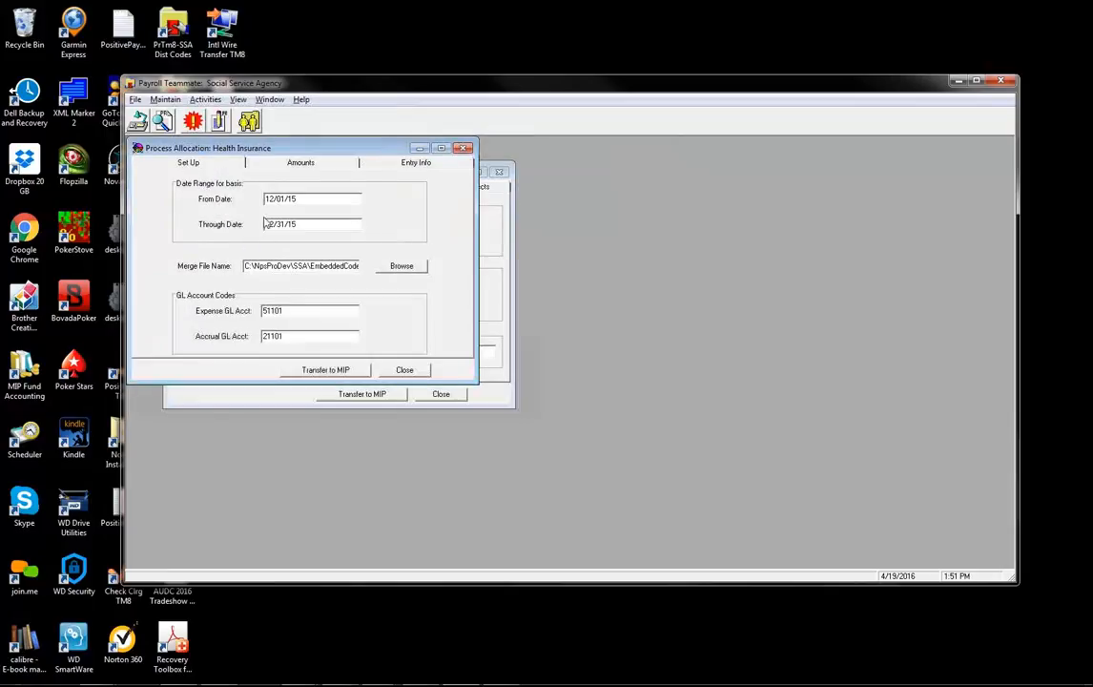
pyautogui.click(296, 163)
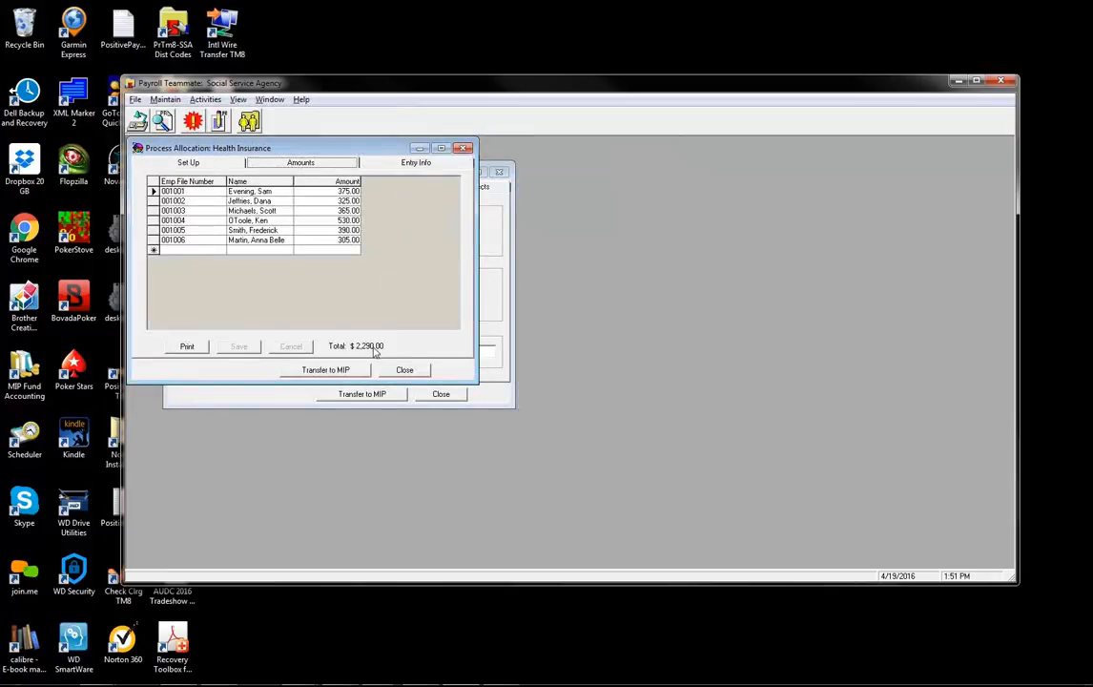
pyautogui.moveTo(310, 157); pyautogui.dragTo(391, 202)
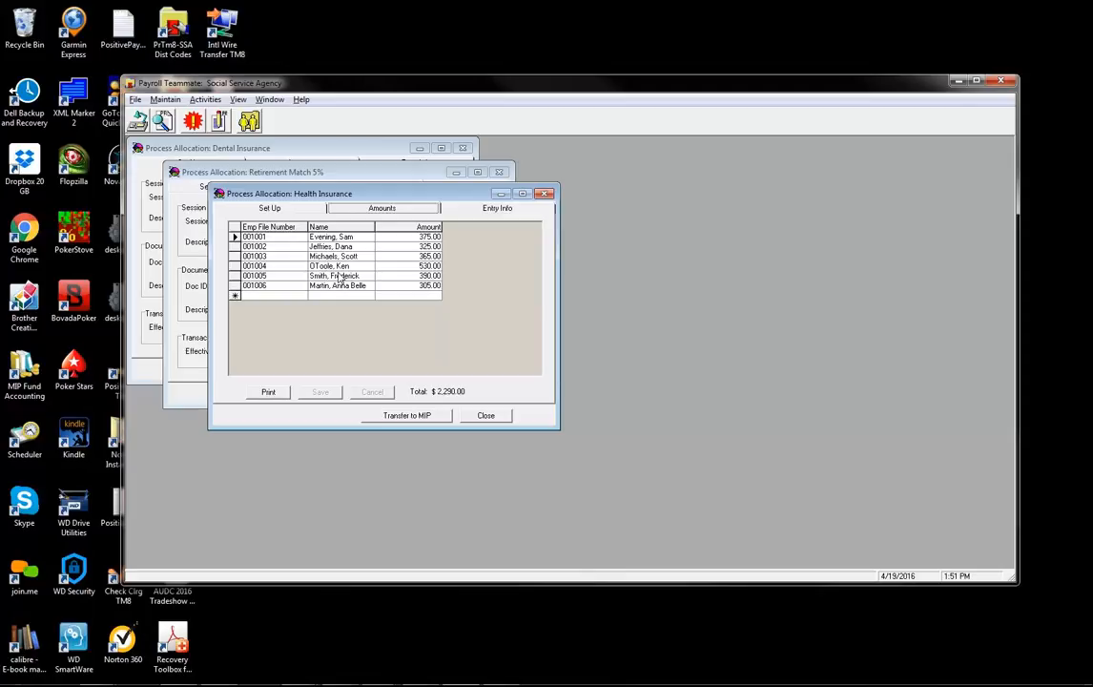
# - Check the Set Up dates of 12/01/15 through 12/31/15
pyautogui.click(270, 208)
pyautogui.doubleClick(367, 244)
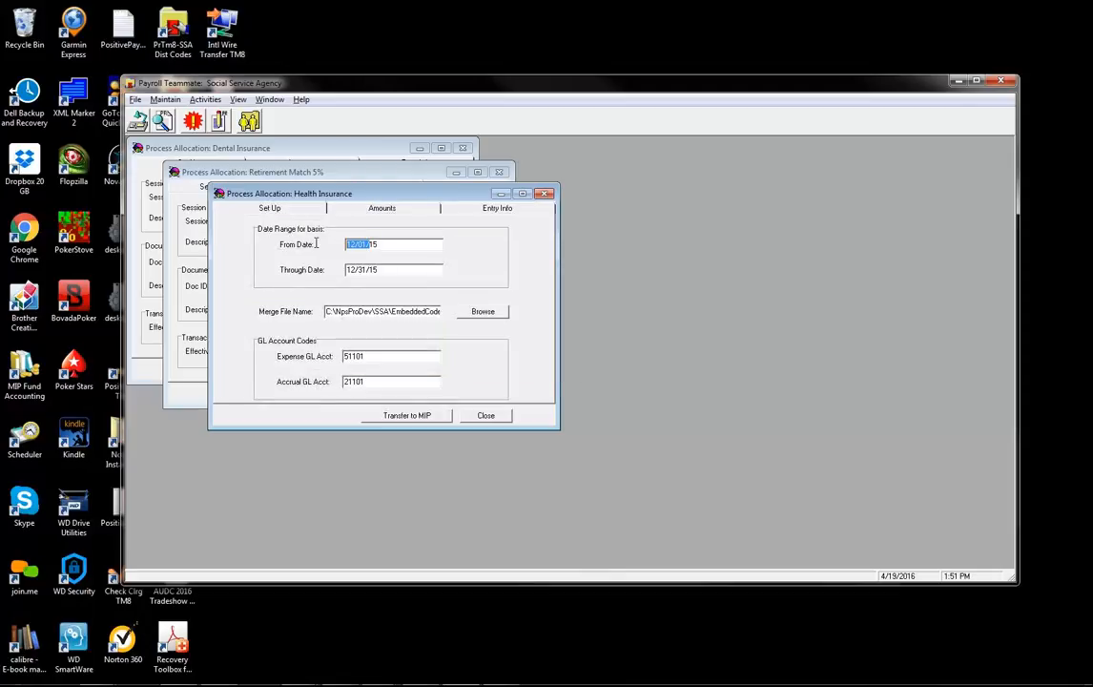
pyautogui.moveTo(371, 270); pyautogui.dragTo(336, 274)
pyautogui.click(387, 272)
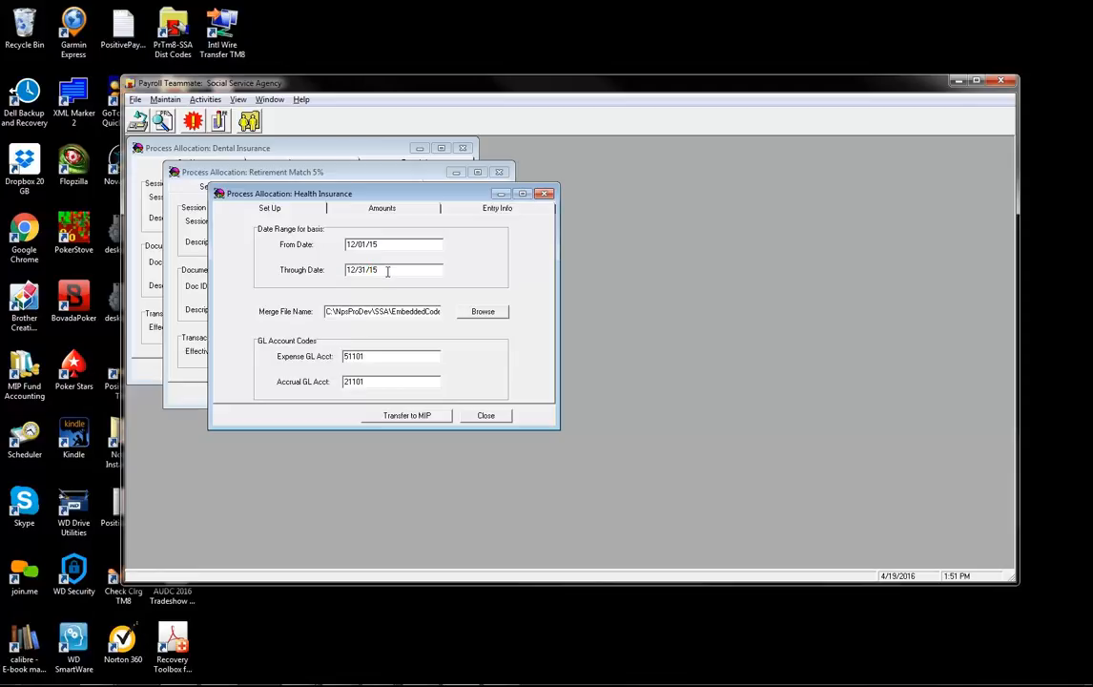
# - Confirm the entry info session JV-HealthIns-Mar2014, then bring the Dental Insurance allocation forward
pyautogui.click(497, 208)
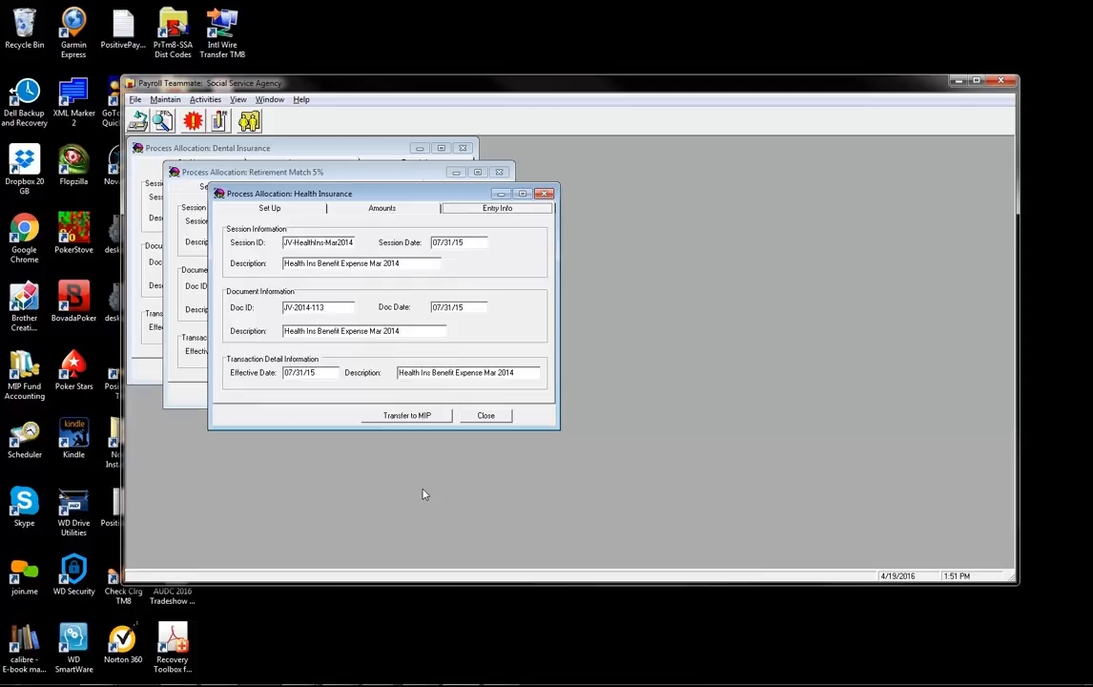
pyautogui.click(335, 242)
pyautogui.moveTo(338, 242); pyautogui.dragTo(325, 243)
pyautogui.click(271, 145)
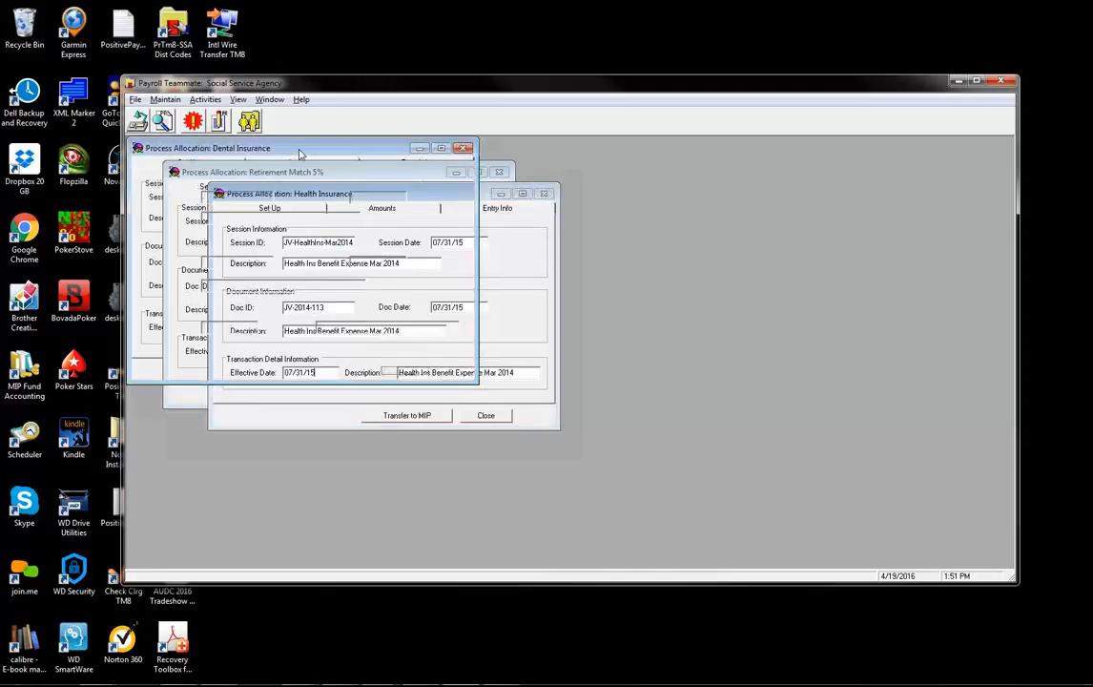